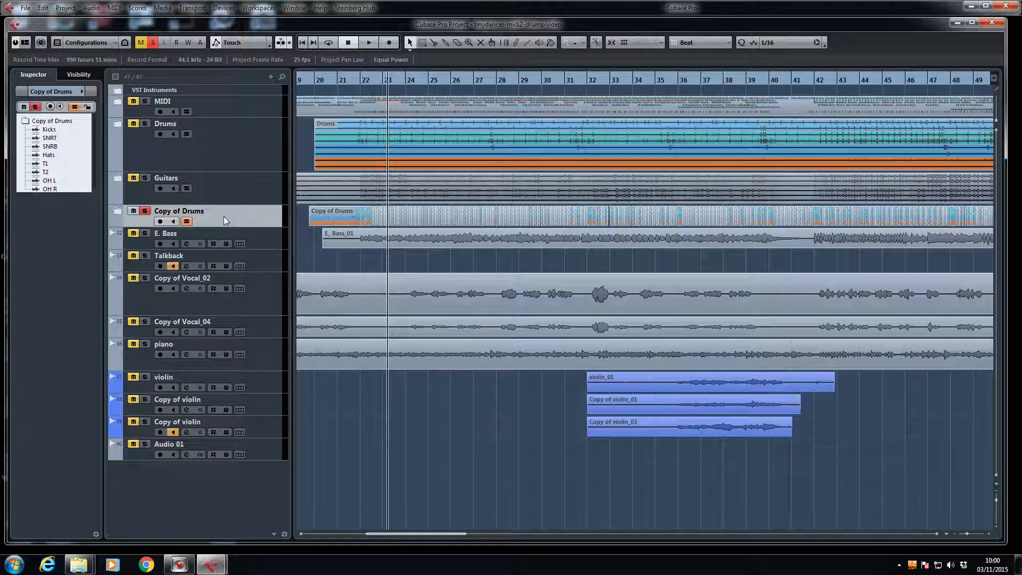
Open the MixConsole to review the project's channels across to Stereo Out, and return to the project's track list.
{"action": "key", "text": "F3"}
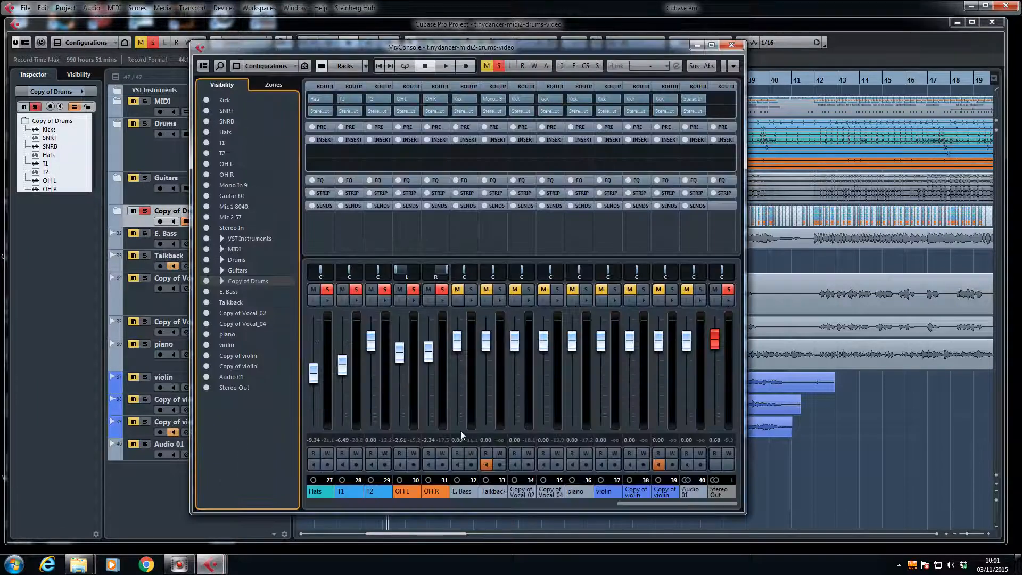
{"action": "left_click", "coordinate": [384, 506]}
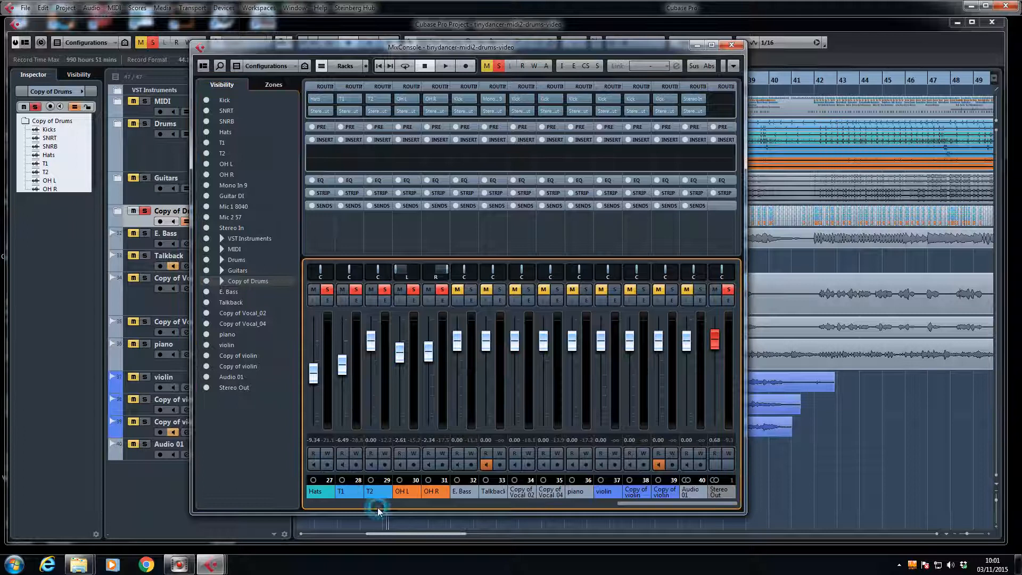
{"action": "left_click_drag", "start_coordinate": [634, 503], "coordinate": [664, 506]}
{"action": "left_click_drag", "start_coordinate": [460, 42], "coordinate": [615, 47]}
{"action": "left_click", "coordinate": [158, 490]}
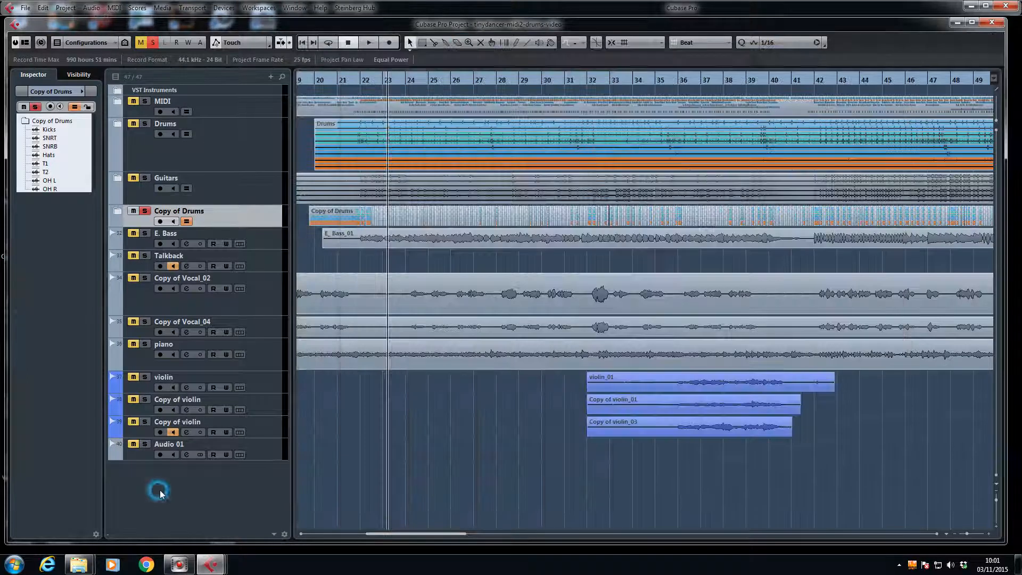
Add two stereo group channel tracks to the project.
{"action": "right_click", "coordinate": [155, 489]}
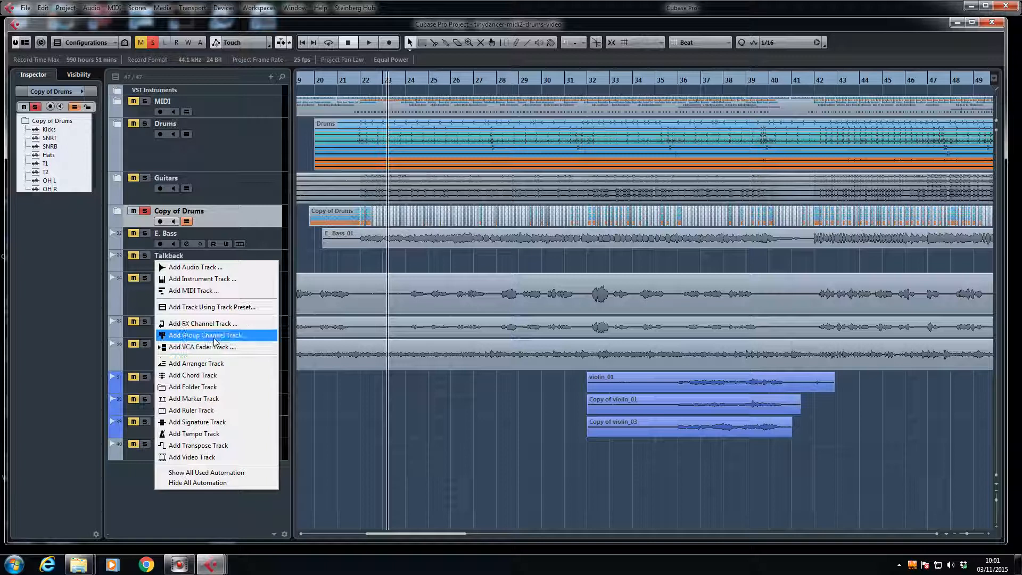
{"action": "left_click", "coordinate": [231, 336]}
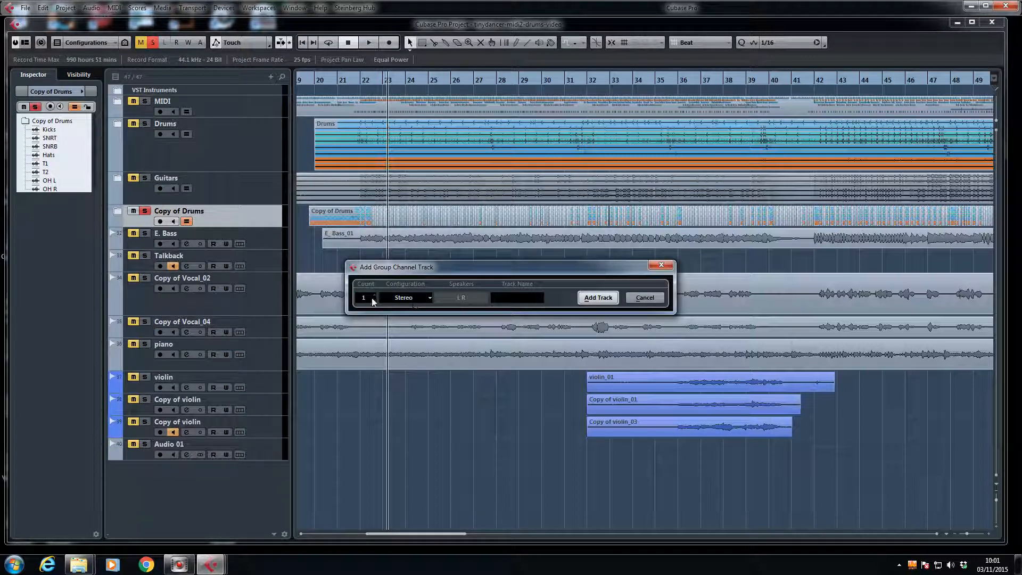
{"action": "left_click", "coordinate": [597, 297]}
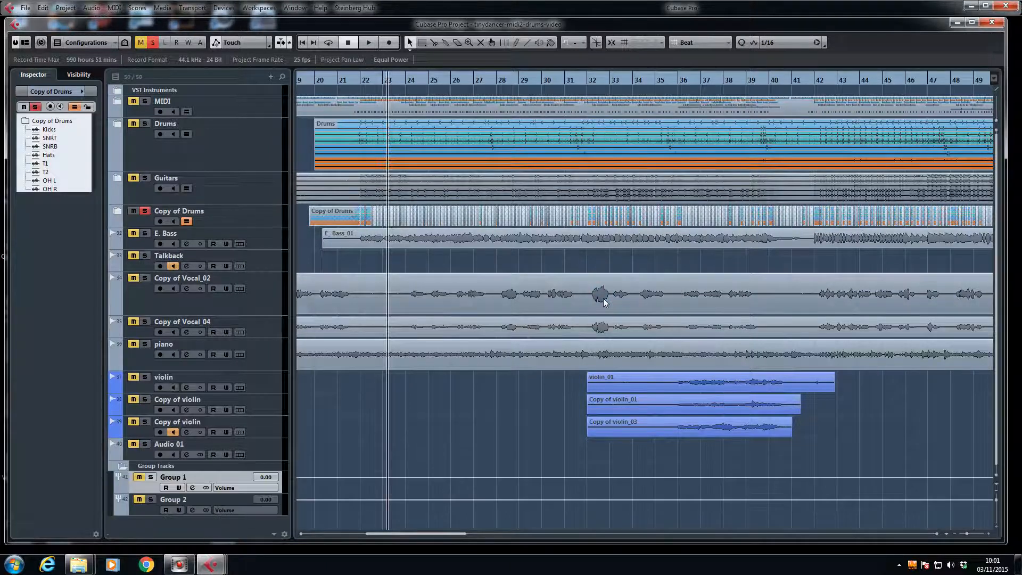
Rename the Group 1 track to drum-grp and the Group 2 track to voice-grp.
{"action": "double_click", "coordinate": [173, 476]}
{"action": "type", "text": "drum-grp"}
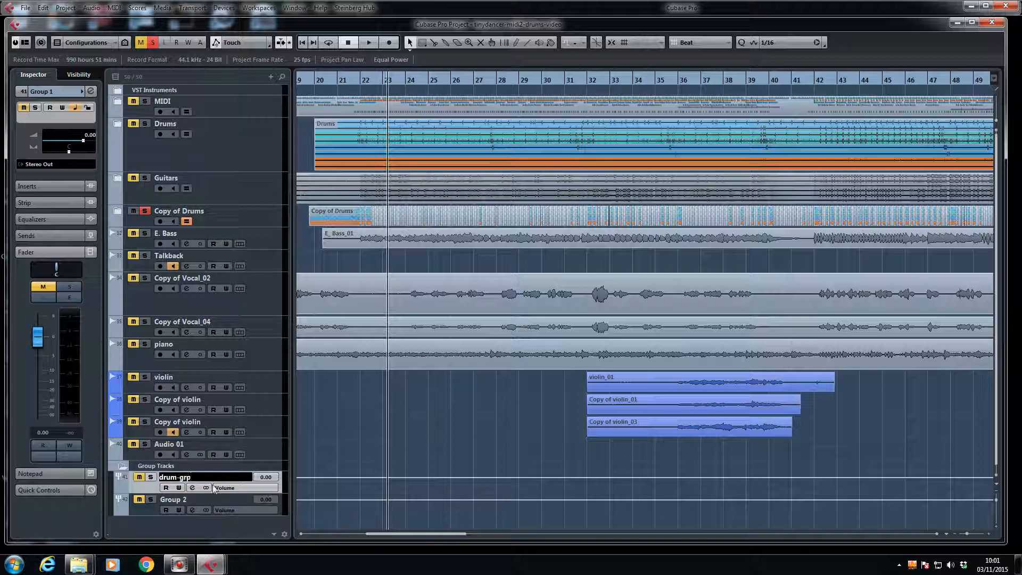
{"action": "key", "text": "Tab"}
{"action": "type", "text": "v"}
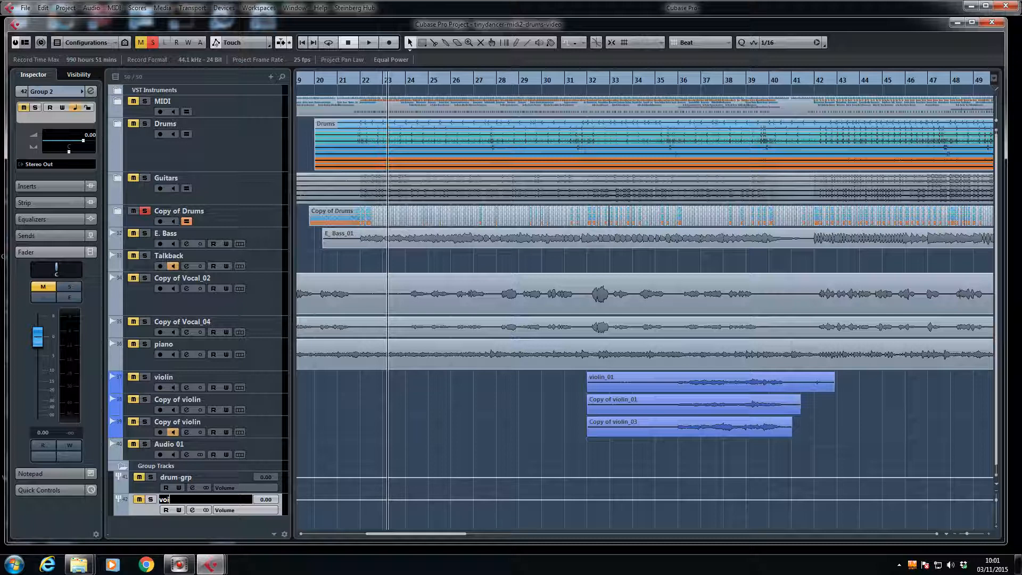
{"action": "key", "text": "Return"}
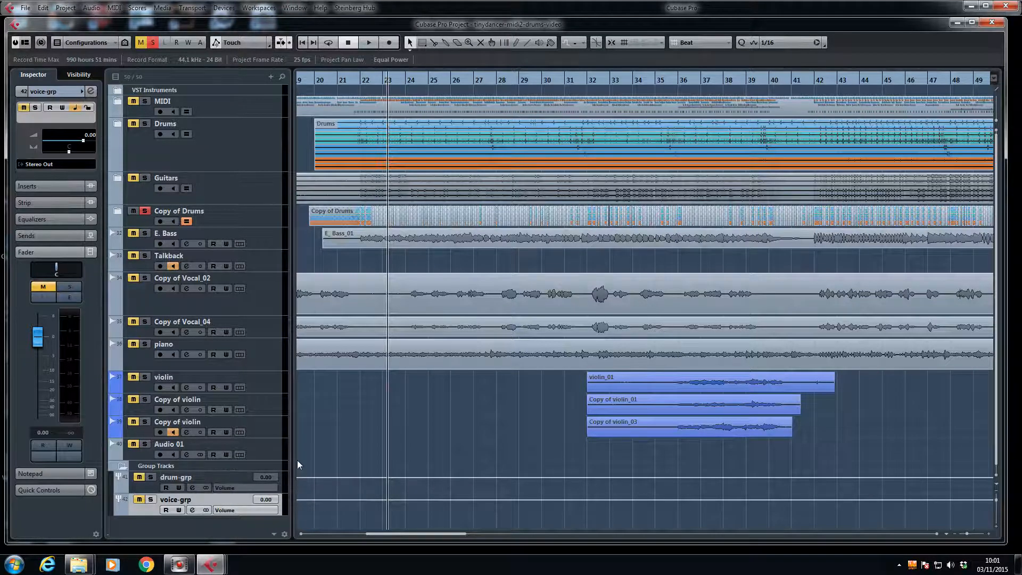
Open the MixConsole and play the project briefly to check the Copy of Drums channels from Kicks to OH R.
{"action": "key", "text": "F3"}
{"action": "left_click_drag", "start_coordinate": [645, 52], "coordinate": [504, 33]}
{"action": "mouse_move", "coordinate": [641, 488]}
{"action": "left_mouse_down"}
{"action": "mouse_move", "coordinate": [351, 495]}
{"action": "mouse_move", "coordinate": [655, 489]}
{"action": "left_mouse_up"}
{"action": "key", "text": "space"}
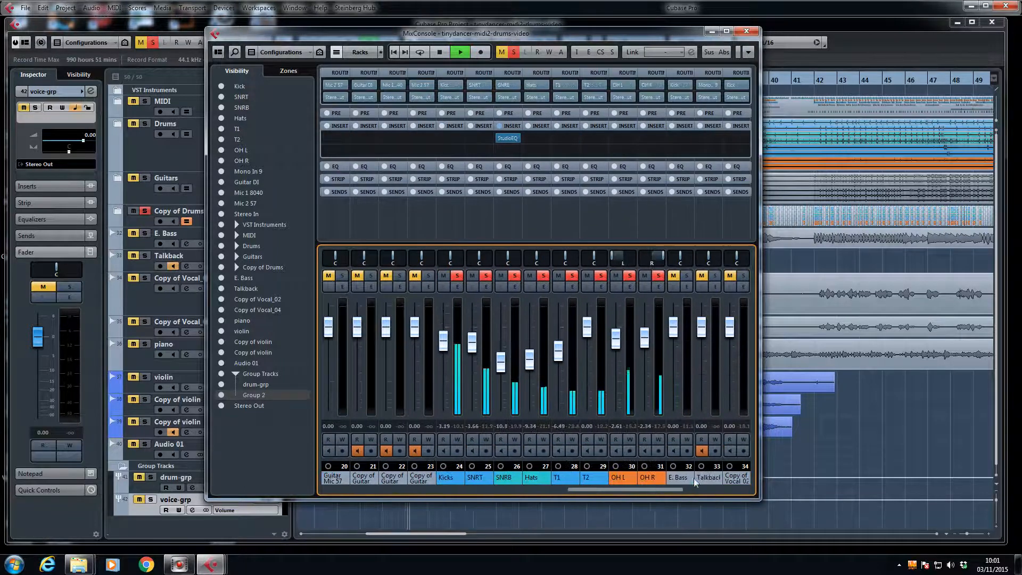
{"action": "key", "text": "space"}
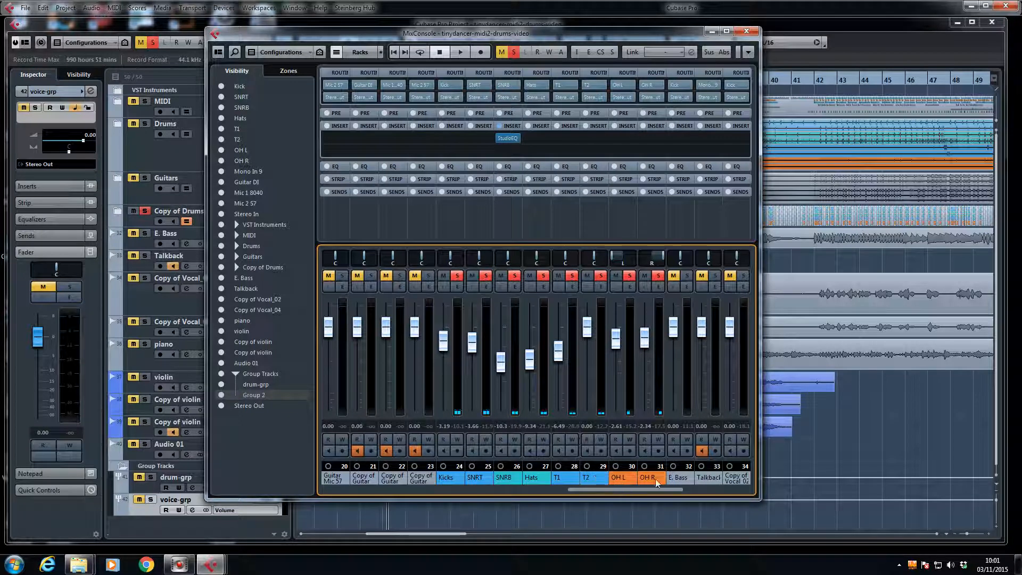
Route the outputs of the soloed Kicks, SNRT, SNRB and Hats channels to drum-grp.
{"action": "left_click", "coordinate": [456, 98]}
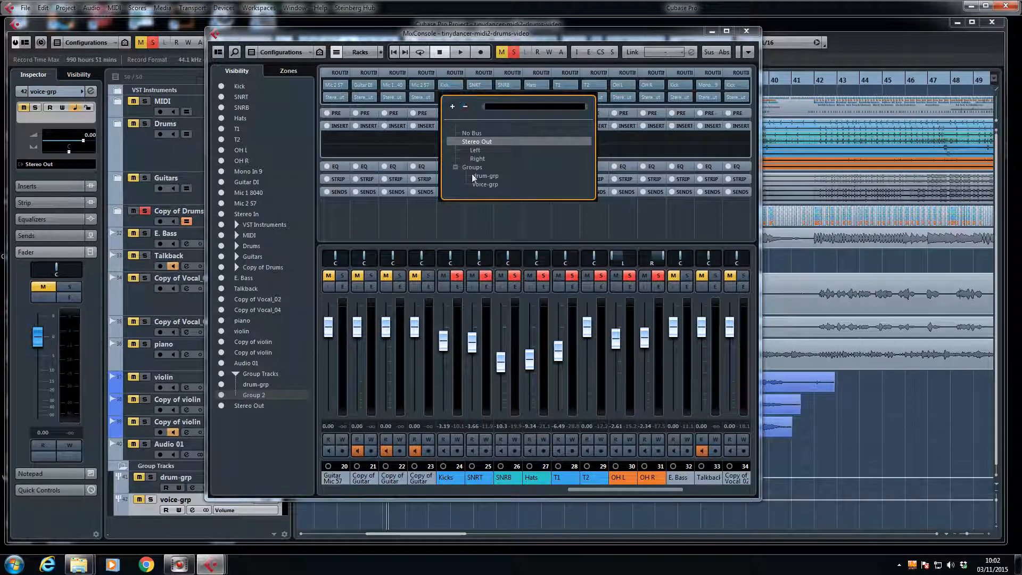
{"action": "left_click", "coordinate": [483, 175]}
{"action": "left_click", "coordinate": [485, 98]}
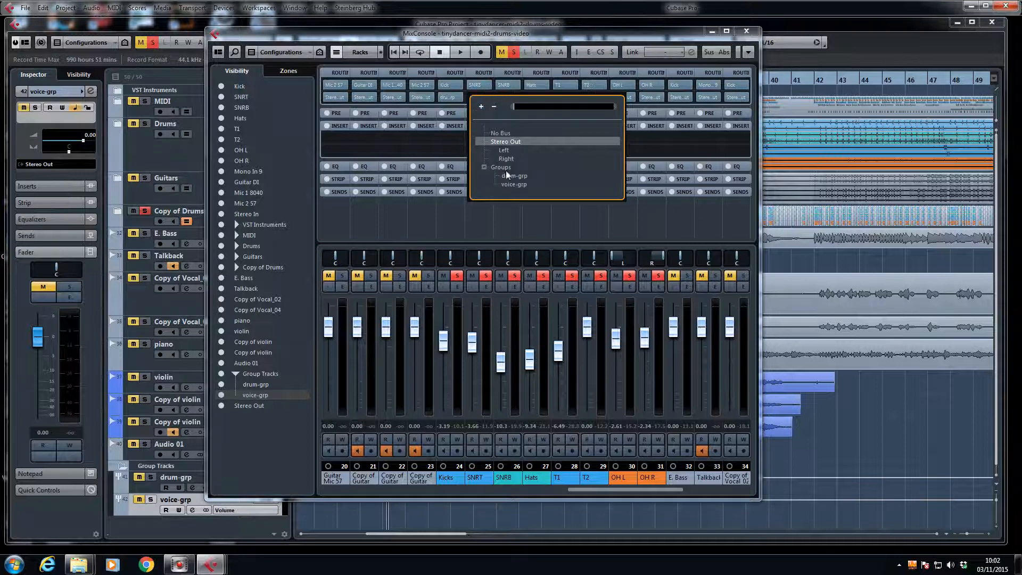
{"action": "left_click", "coordinate": [508, 175]}
{"action": "left_click", "coordinate": [513, 98]}
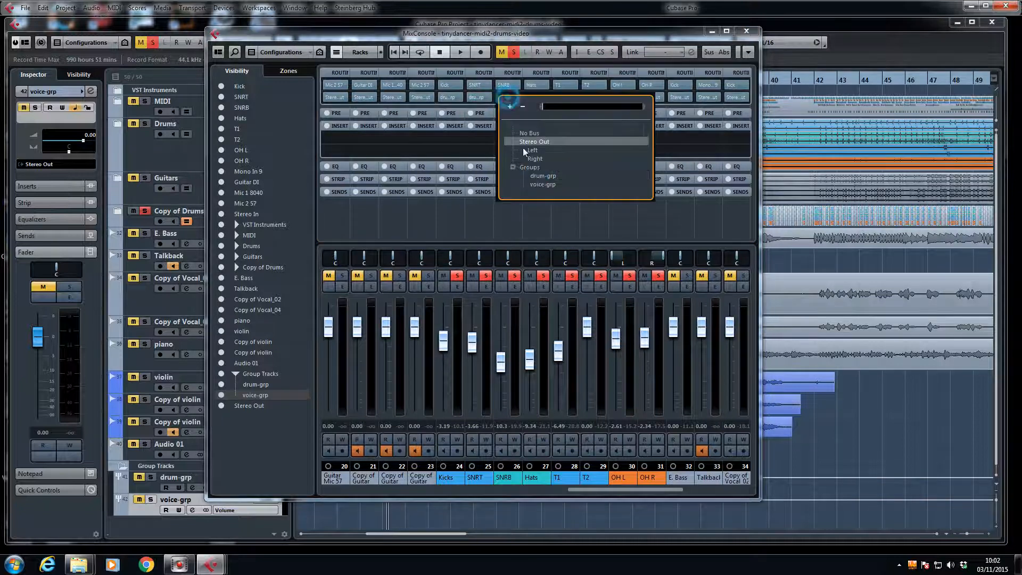
{"action": "left_click", "coordinate": [538, 175]}
{"action": "left_click", "coordinate": [539, 97]}
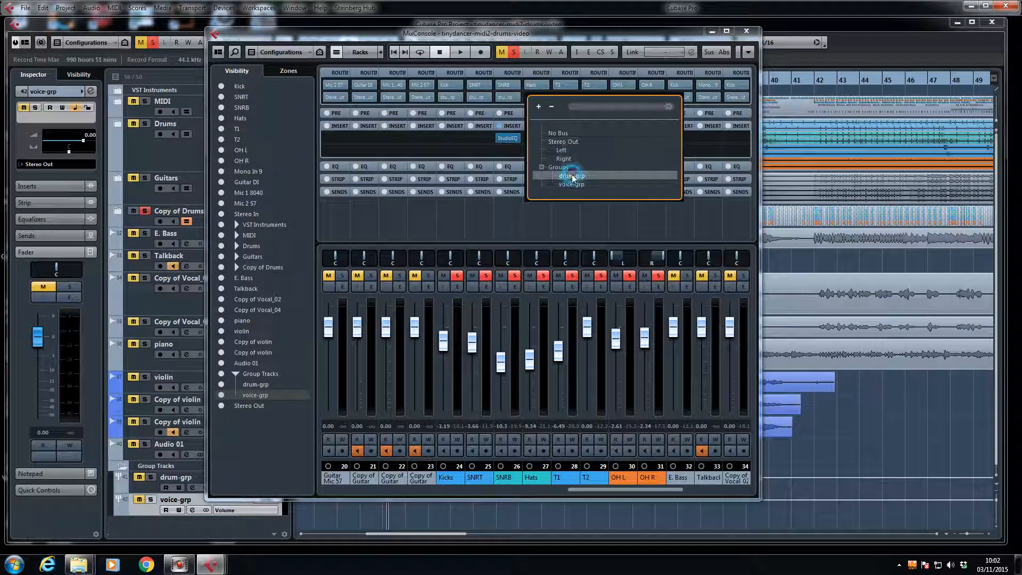
{"action": "left_click", "coordinate": [567, 175]}
Route the outputs of the soloed T1, T2, OH L and OH R channels to drum-grp.
{"action": "left_click", "coordinate": [564, 96]}
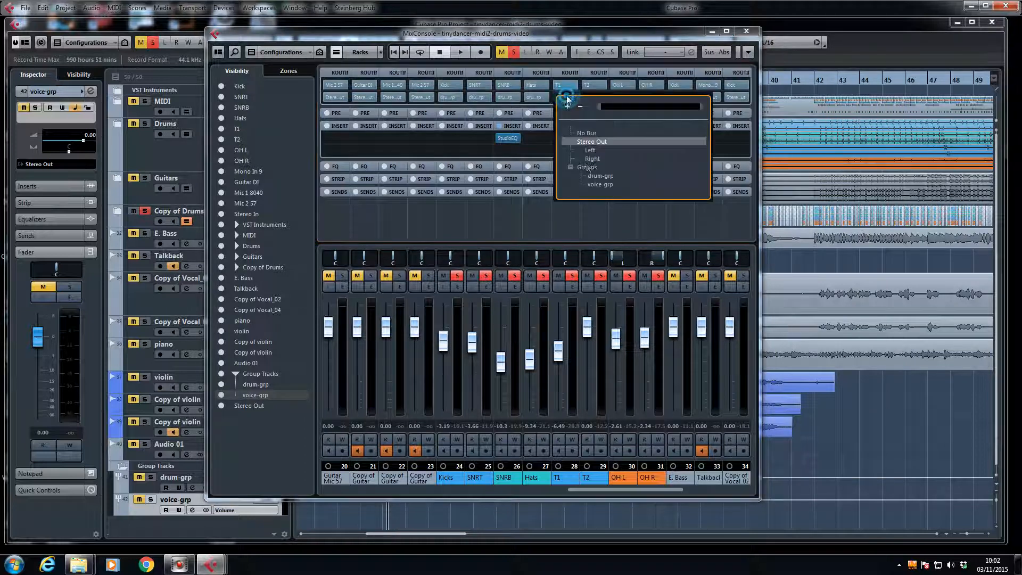
{"action": "left_click", "coordinate": [593, 175]}
{"action": "left_click", "coordinate": [593, 97]}
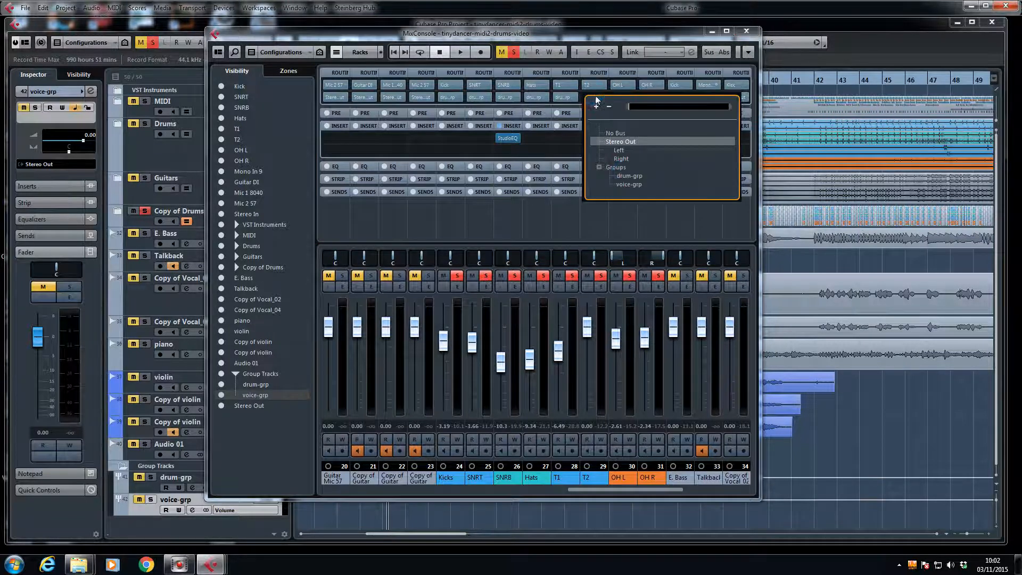
{"action": "left_click", "coordinate": [629, 175]}
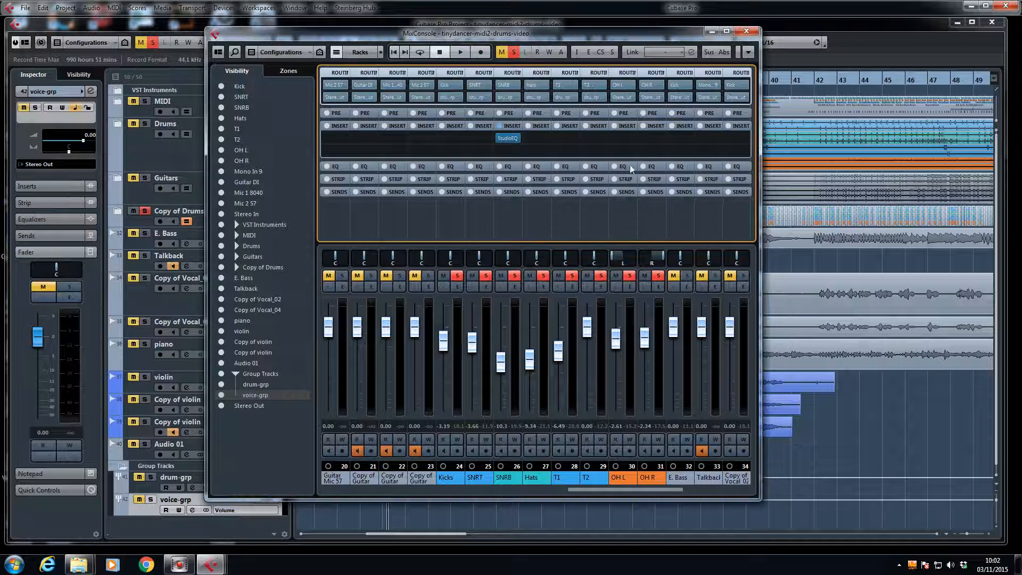
{"action": "left_click", "coordinate": [626, 98]}
{"action": "left_click", "coordinate": [656, 173]}
{"action": "left_click", "coordinate": [650, 98]}
{"action": "left_click", "coordinate": [678, 177]}
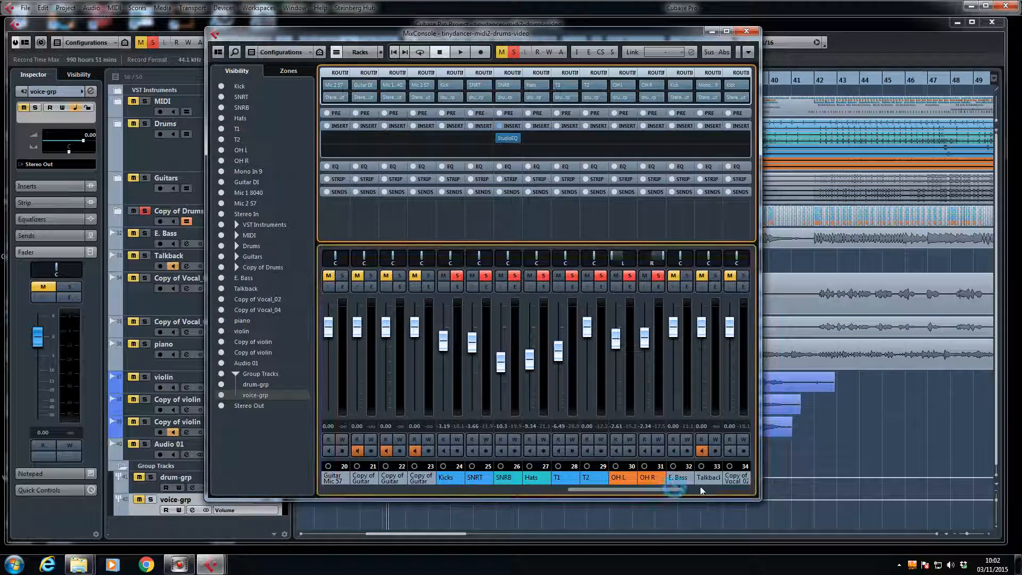
Unmute the drum-grp channel so that it is soloed, and play the drums through it.
{"action": "left_click", "coordinate": [725, 489]}
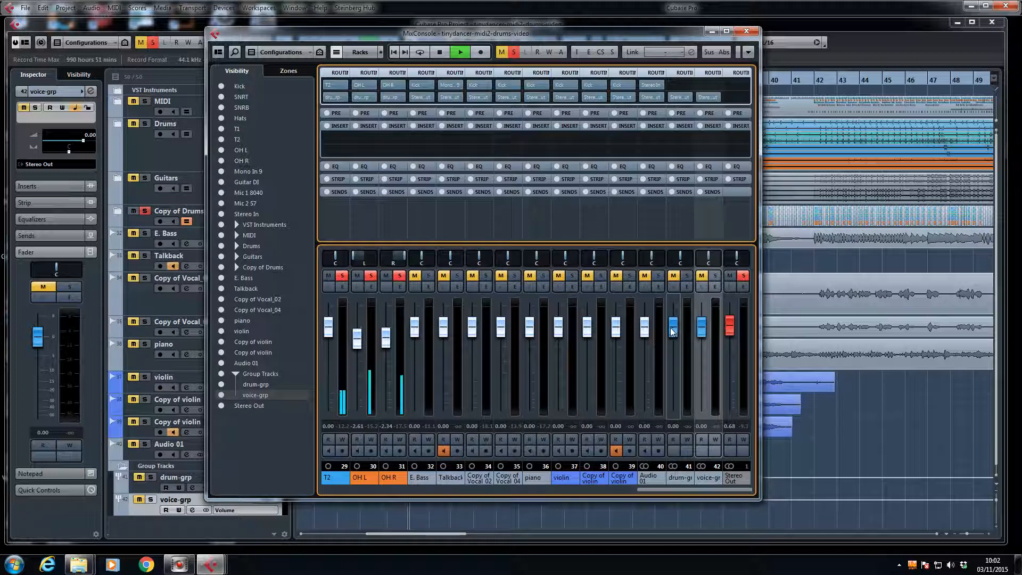
{"action": "key", "text": "space"}
{"action": "left_click", "coordinate": [674, 276]}
{"action": "key", "text": "space"}
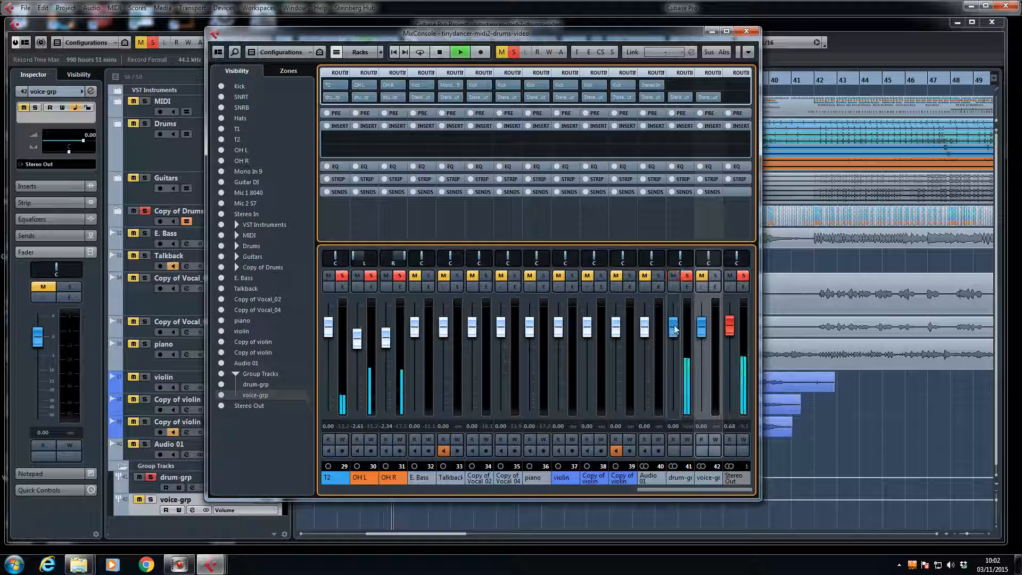
Adjust the drum-grp fader during playback, stop the project, and leave the group level at about -0.29 dB.
{"action": "mouse_move", "coordinate": [674, 327]}
{"action": "left_mouse_down"}
{"action": "mouse_move", "coordinate": [673, 410]}
{"action": "mouse_move", "coordinate": [675, 327]}
{"action": "left_mouse_up"}
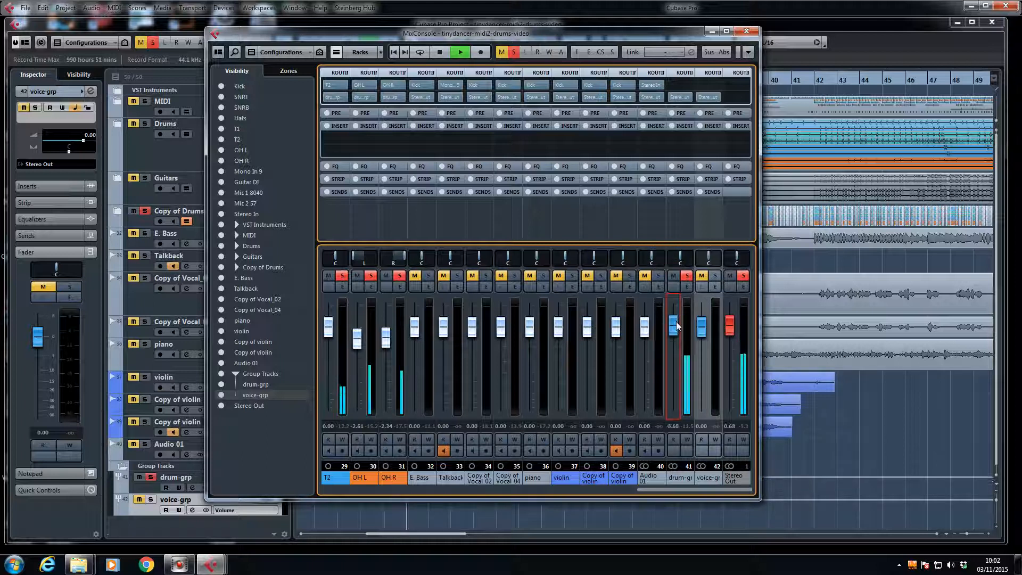
{"action": "key", "text": "space"}
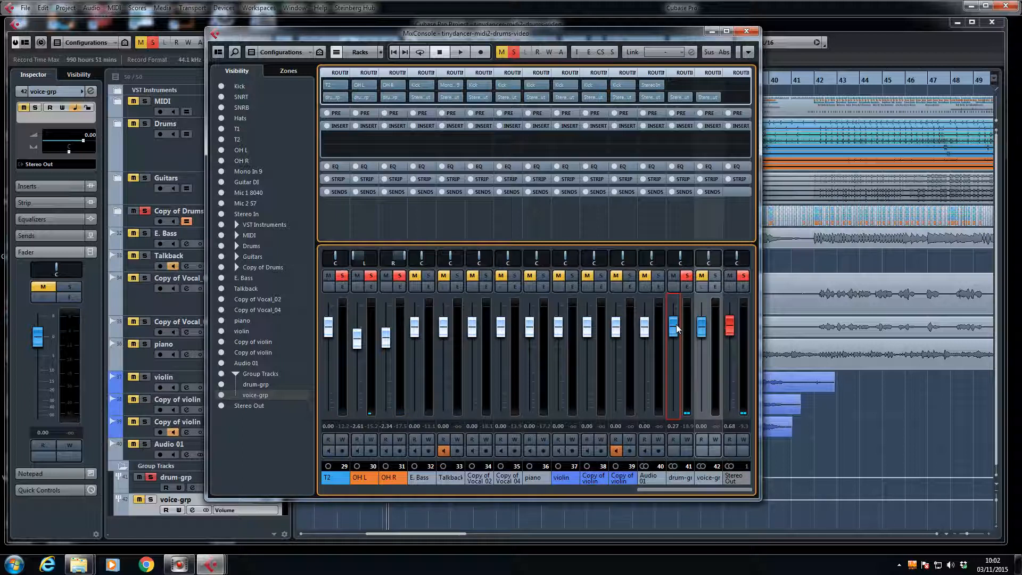
{"action": "left_click_drag", "start_coordinate": [677, 329], "coordinate": [677, 331]}
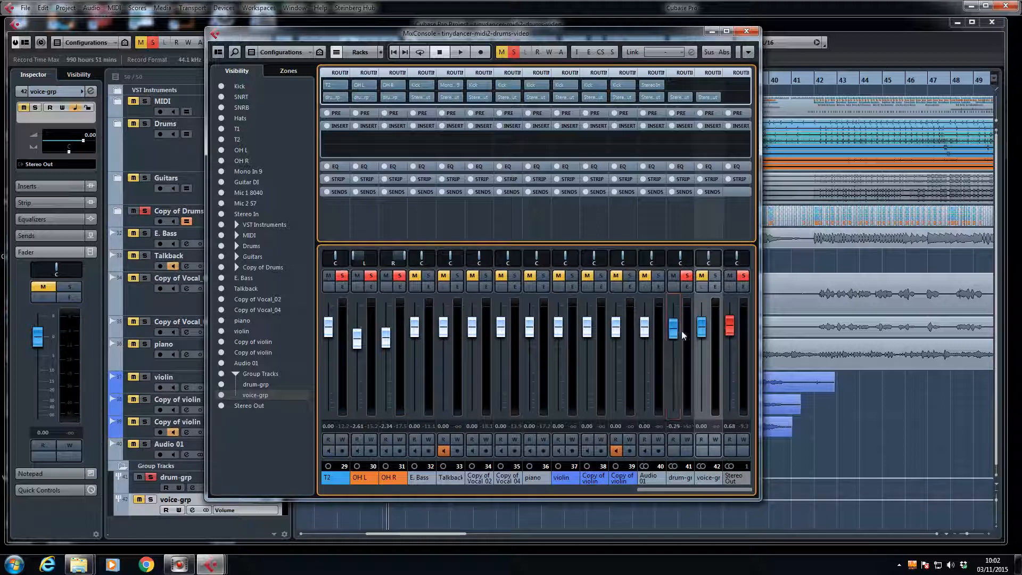
Route the outputs of Copy of Vocal_02 and Copy of Vocal_04 to voice-grp, and close the MixConsole.
{"action": "mouse_move", "coordinate": [682, 143]}
{"action": "left_click", "coordinate": [478, 97]}
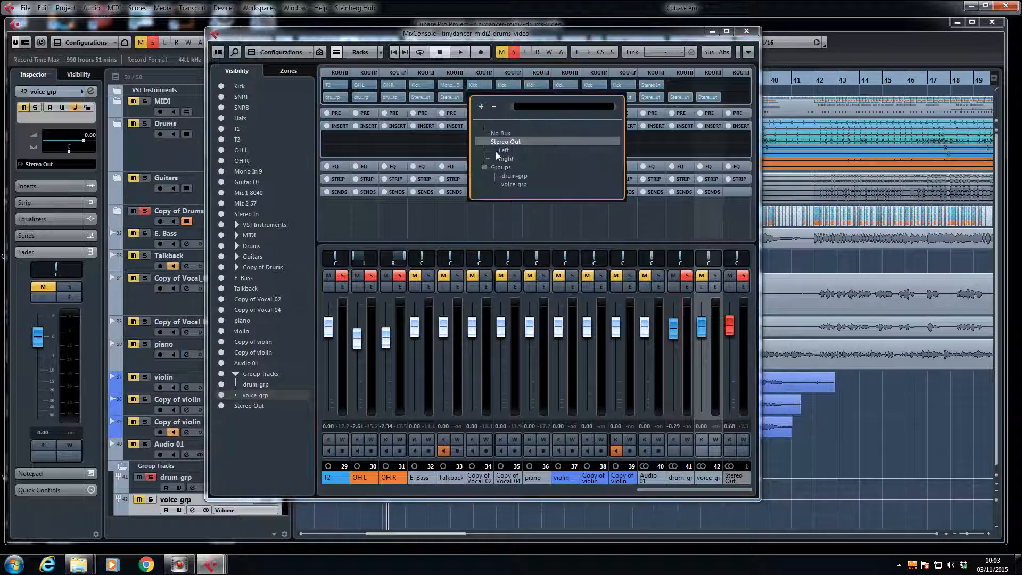
{"action": "left_click", "coordinate": [512, 185]}
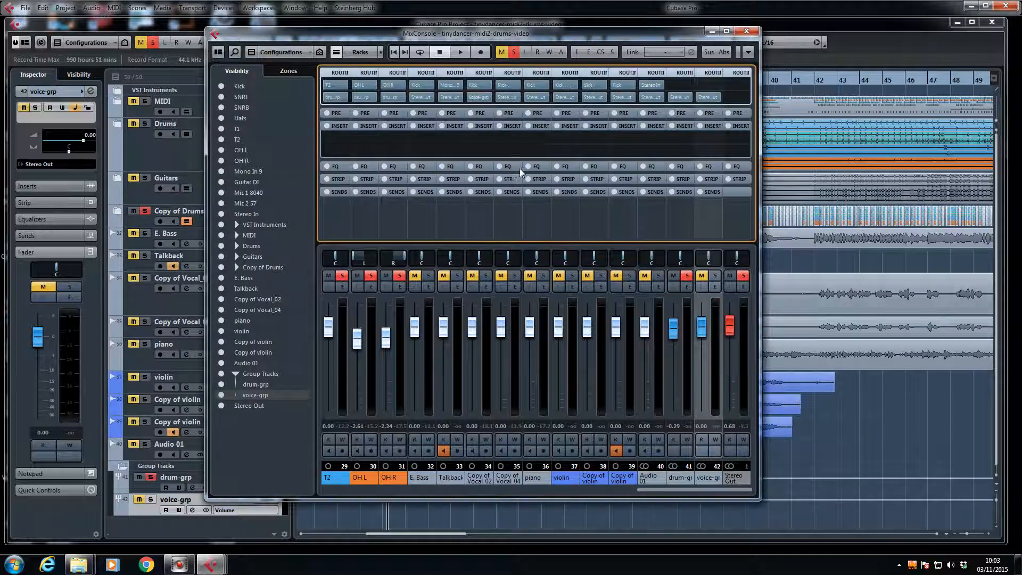
{"action": "left_click", "coordinate": [508, 97]}
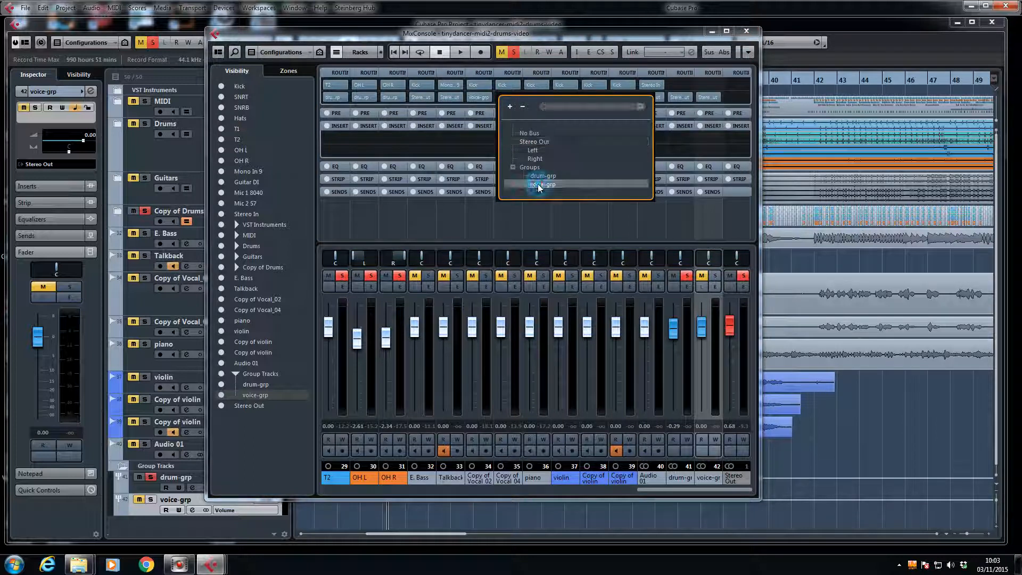
{"action": "left_click", "coordinate": [539, 184]}
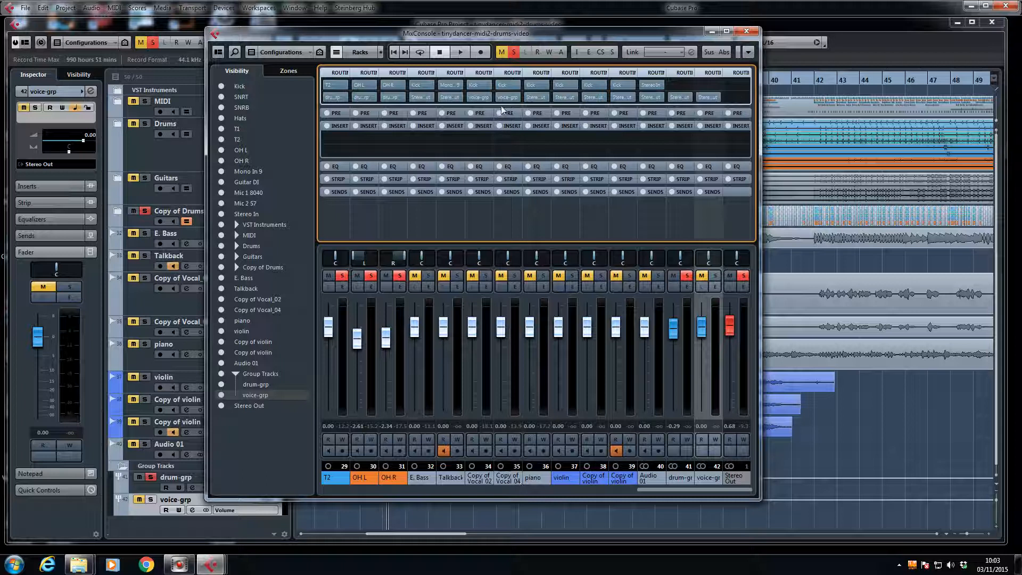
{"action": "left_click", "coordinate": [745, 32]}
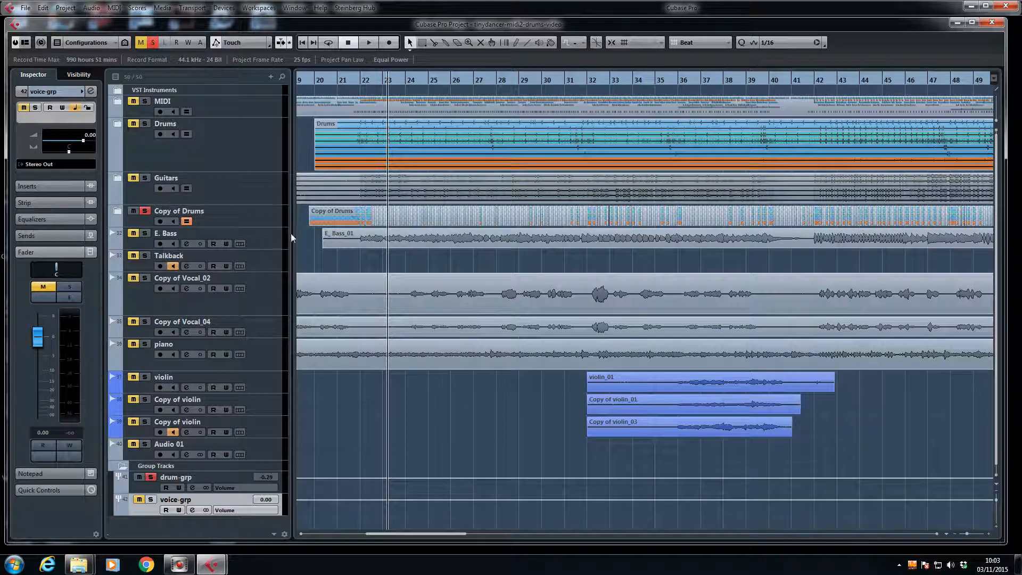
Turn off solo on Copy of Drums and mute the Guitars, E. Bass, Talkback, piano and all three violin tracks.
{"action": "left_click", "coordinate": [145, 213]}
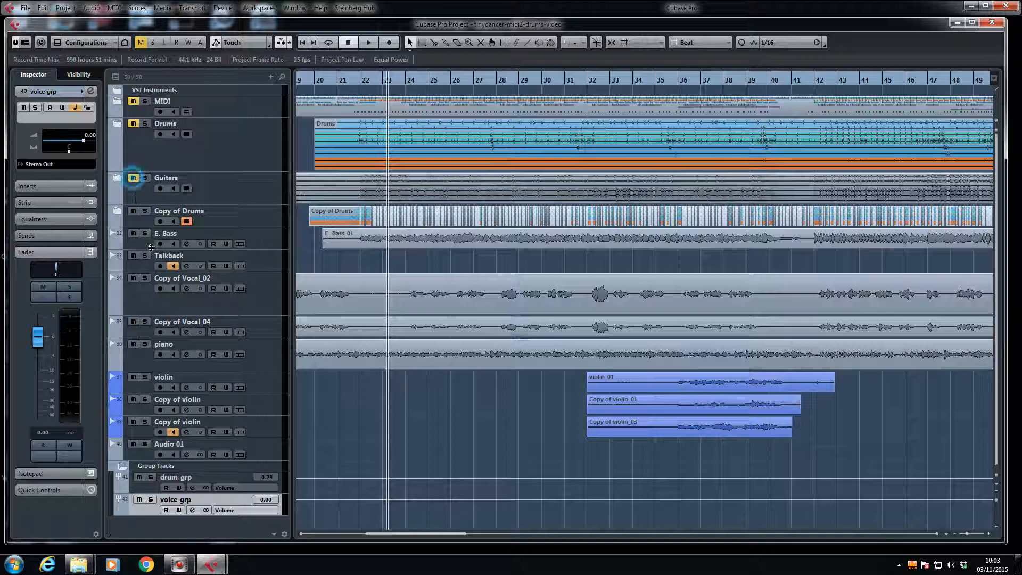
{"action": "left_click", "coordinate": [132, 234]}
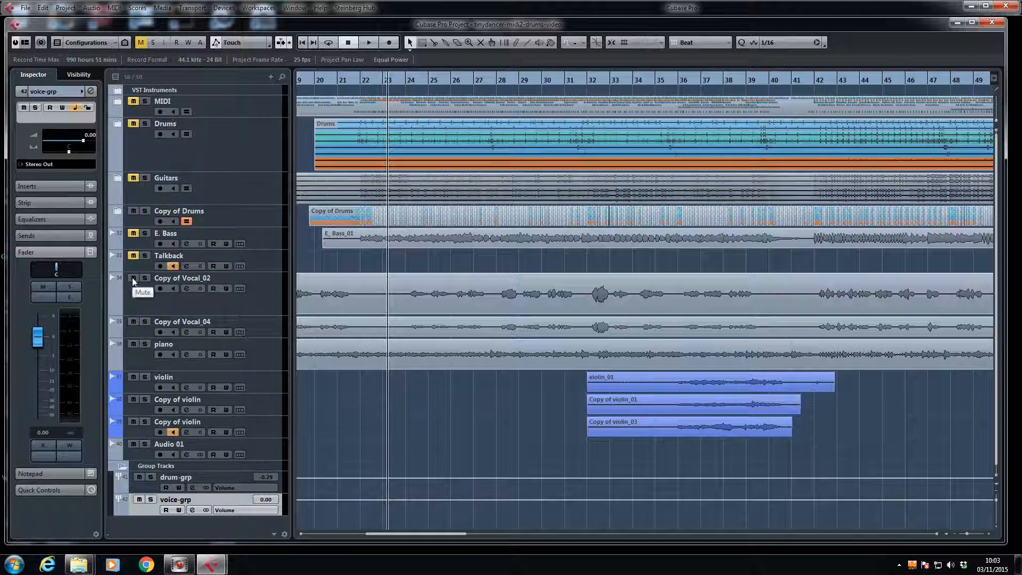
{"action": "left_click", "coordinate": [133, 344]}
{"action": "left_click", "coordinate": [133, 376]}
{"action": "left_click", "coordinate": [134, 399]}
Audition the unmuted drums and vocals briefly, and place the playhead at the first Copy of Vocal_02 phrase, near bar 6.
{"action": "key", "text": "space"}
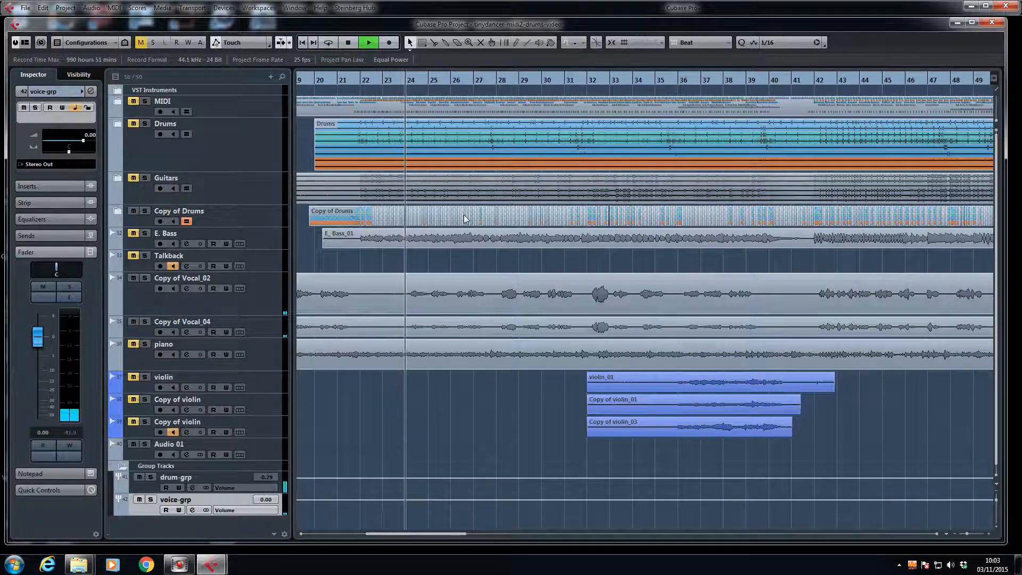
{"action": "key", "text": "space"}
{"action": "left_click_drag", "start_coordinate": [418, 531], "coordinate": [354, 531]}
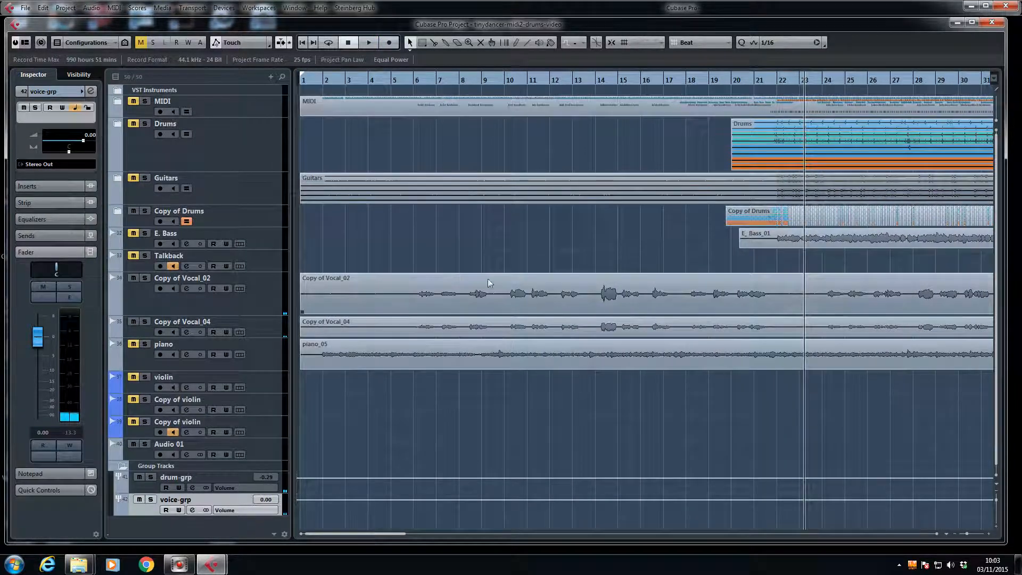
{"action": "left_click", "coordinate": [436, 293]}
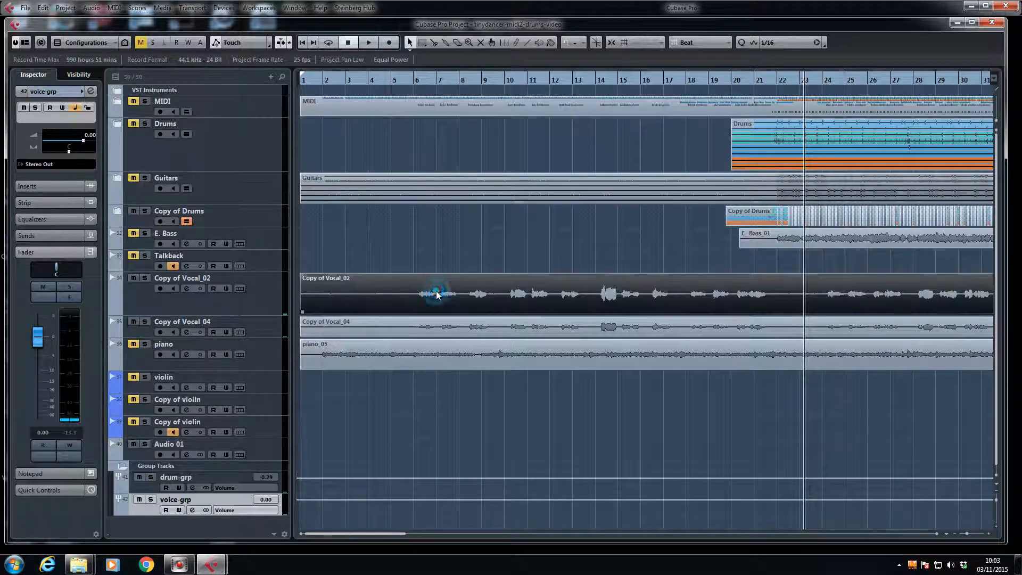
{"action": "left_click", "coordinate": [420, 81]}
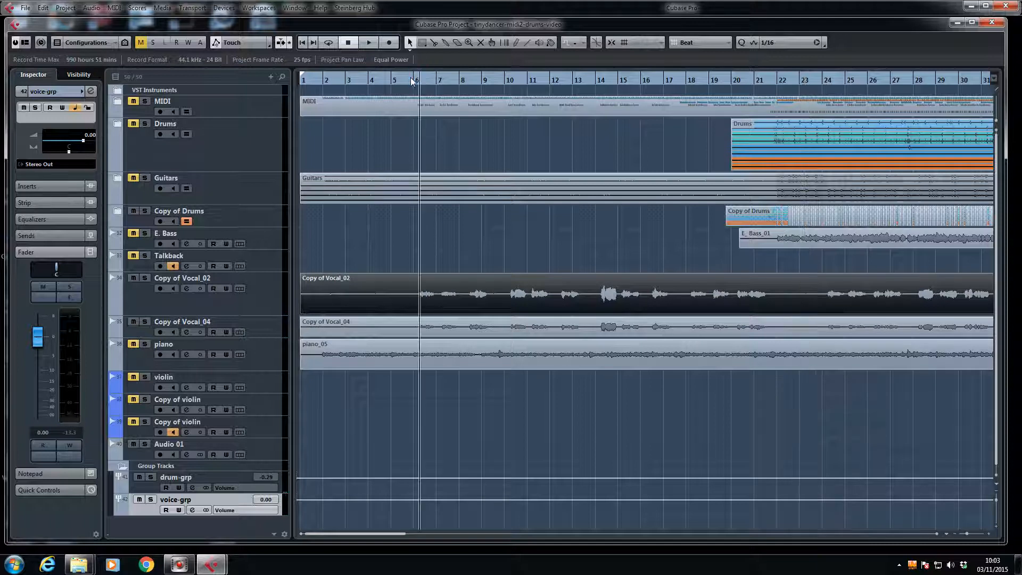
Audition the vocals from near bar 6, and briefly view Copy of Vocal_04 in the Sample Editor before closing it.
{"action": "key", "text": "space"}
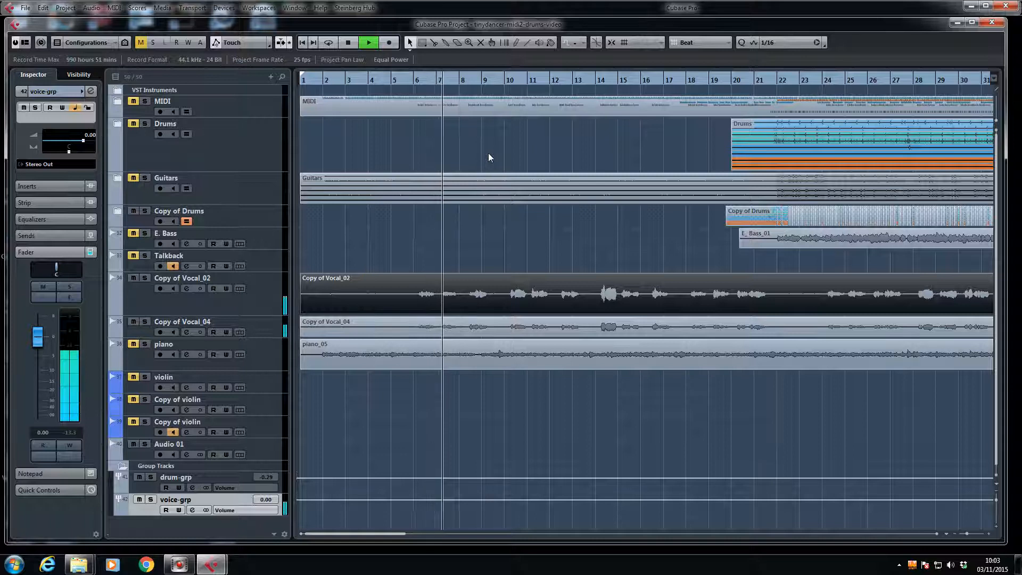
{"action": "key", "text": "space"}
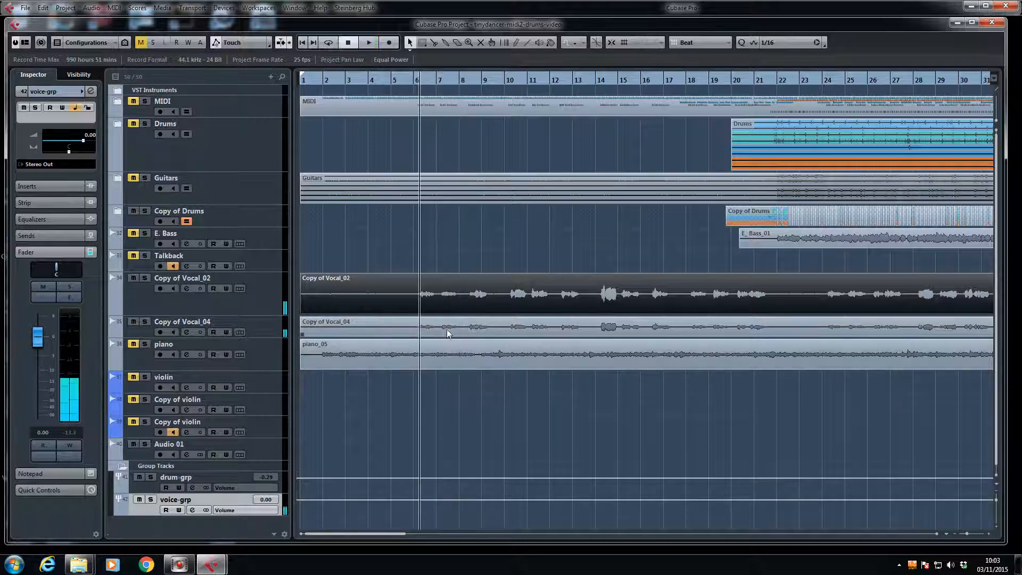
{"action": "left_click", "coordinate": [446, 329]}
{"action": "double_click", "coordinate": [446, 329]}
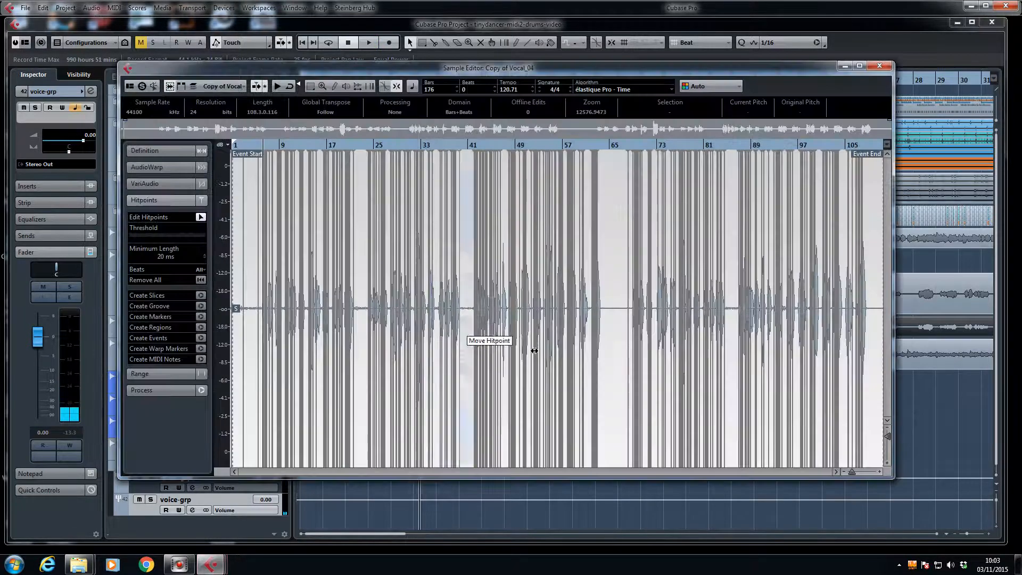
{"action": "left_click", "coordinate": [879, 66]}
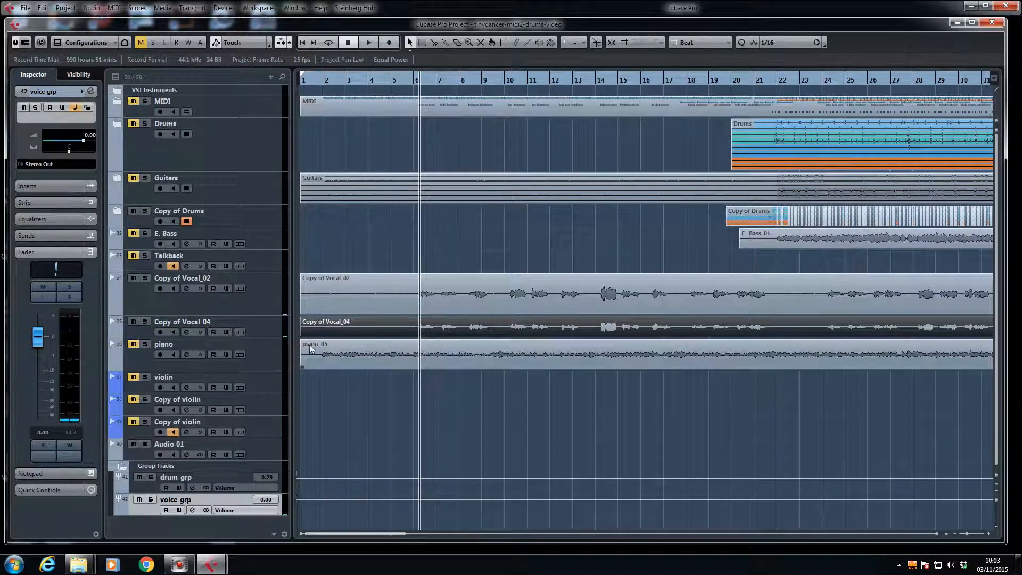
Enlarge the Copy of Vocal_04 and Copy of Vocal_02 tracks, and compare their phrase timing around bar 7 during playback.
{"action": "left_click", "coordinate": [256, 337]}
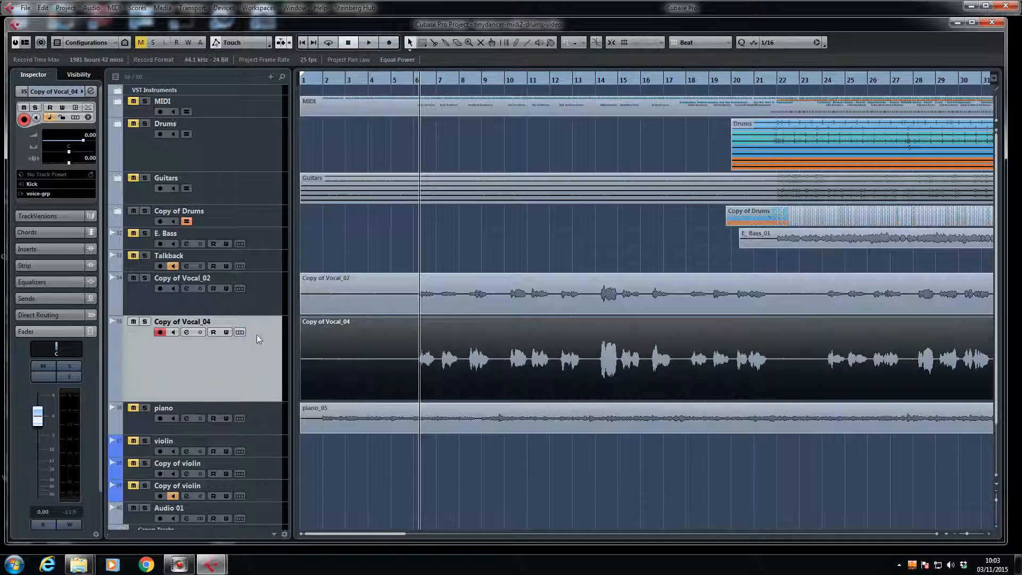
{"action": "left_click_drag", "start_coordinate": [258, 315], "coordinate": [259, 347]}
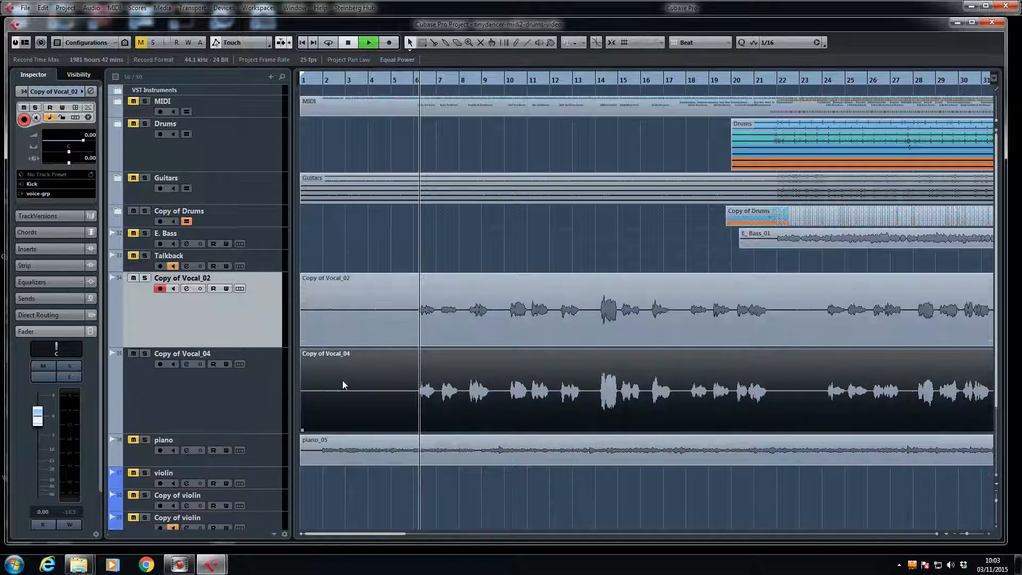
{"action": "key", "text": "space"}
{"action": "key", "text": "h"}
{"action": "key", "text": "h"}
{"action": "key", "text": "h"}
{"action": "key", "text": "h"}
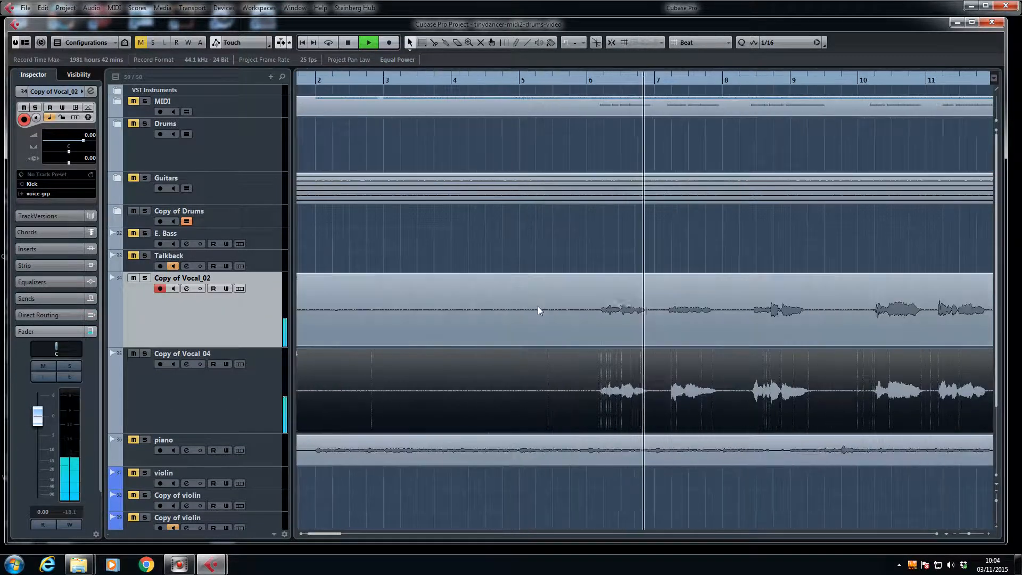
{"action": "key", "text": "h"}
{"action": "key", "text": "h"}
{"action": "key", "text": "h"}
{"action": "key", "text": "h"}
{"action": "key", "text": "h"}
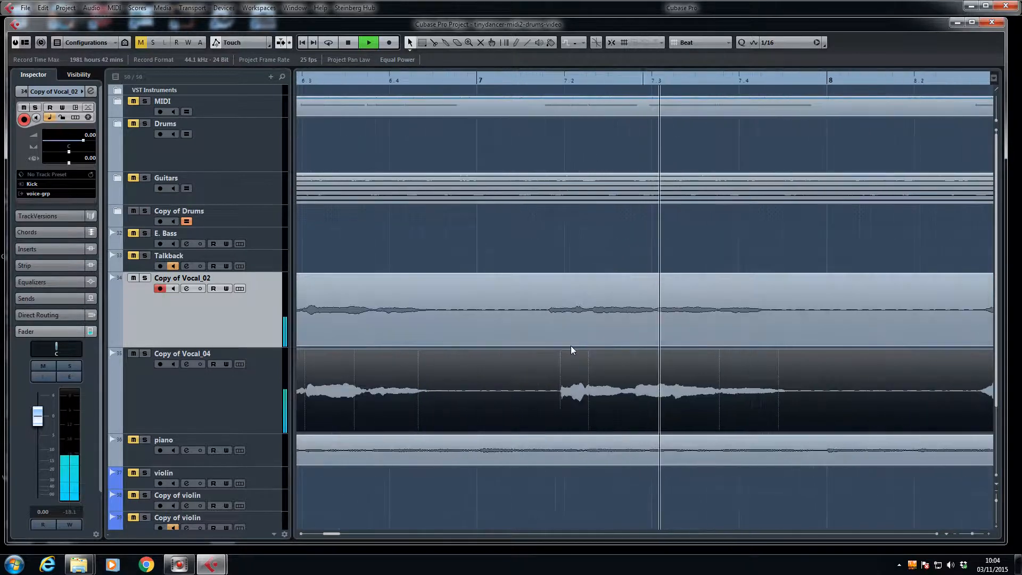
{"action": "key", "text": "space"}
{"action": "left_click", "coordinate": [935, 533]}
{"action": "left_click", "coordinate": [936, 532]}
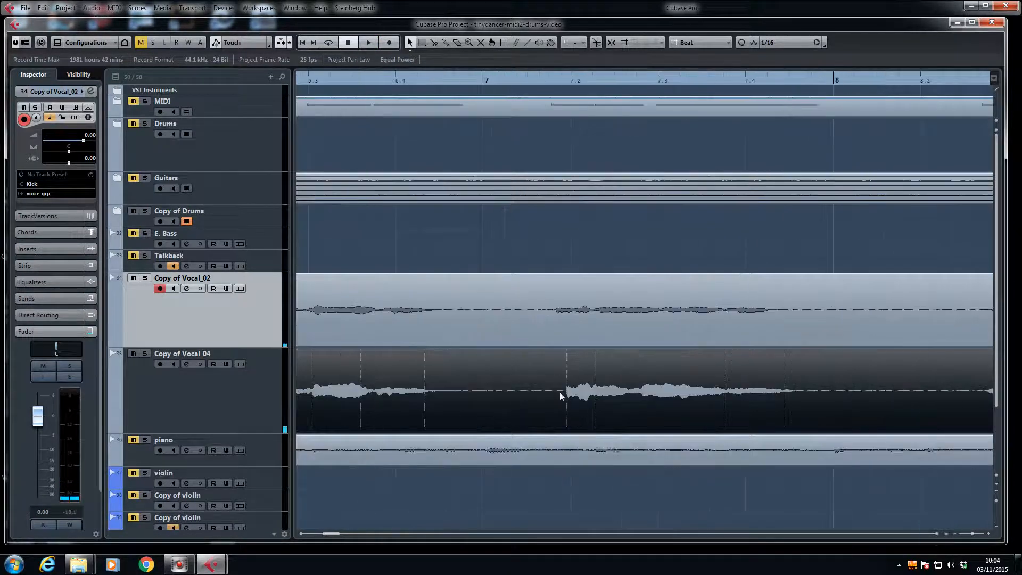
Split Copy of Vocal_04 at the start of its second phrase, about 7.1.4.91, and trim back the end of the earlier part.
{"action": "key", "text": "3"}
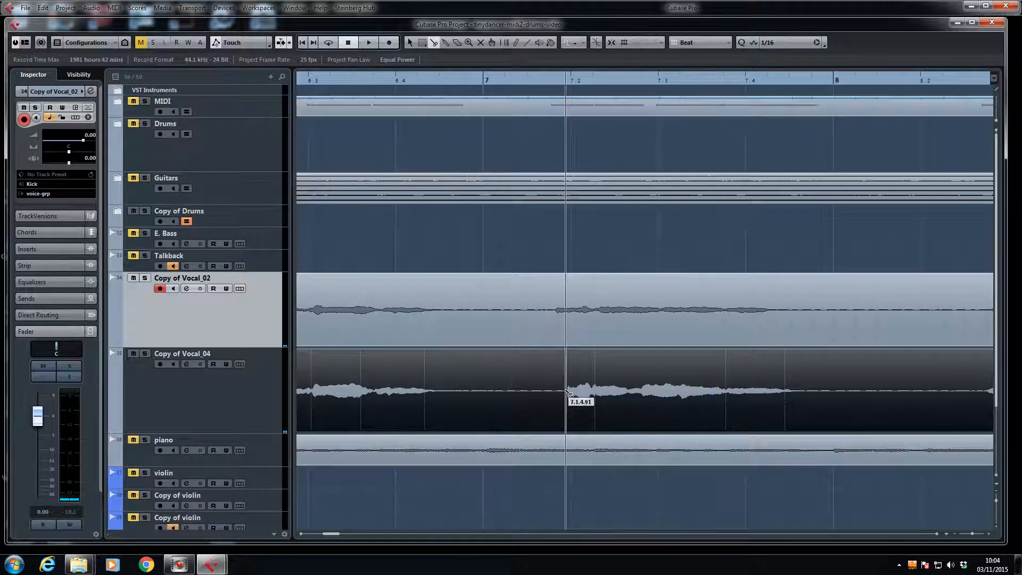
{"action": "left_click", "coordinate": [568, 393]}
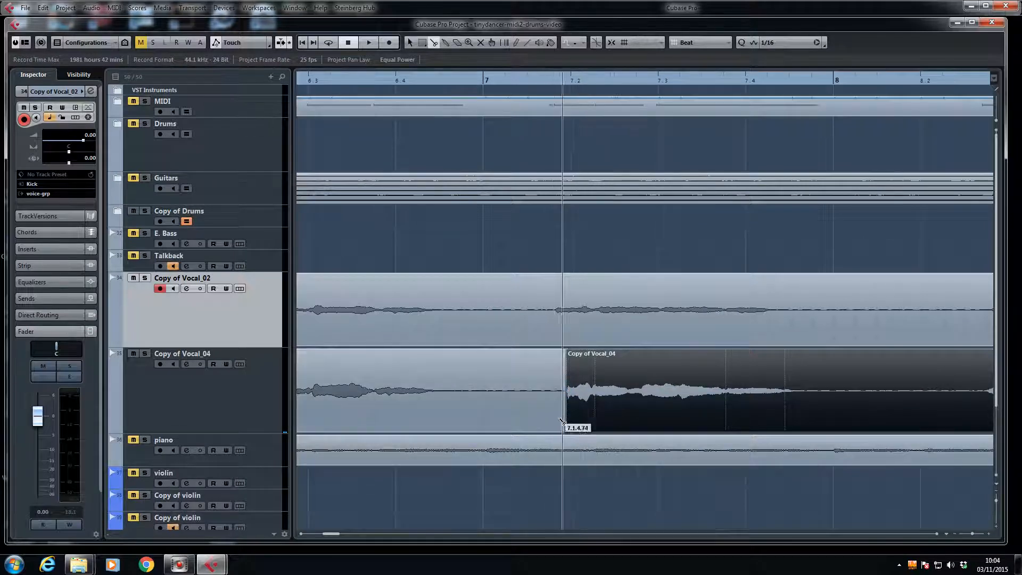
{"action": "left_click_drag", "start_coordinate": [564, 431], "coordinate": [549, 431]}
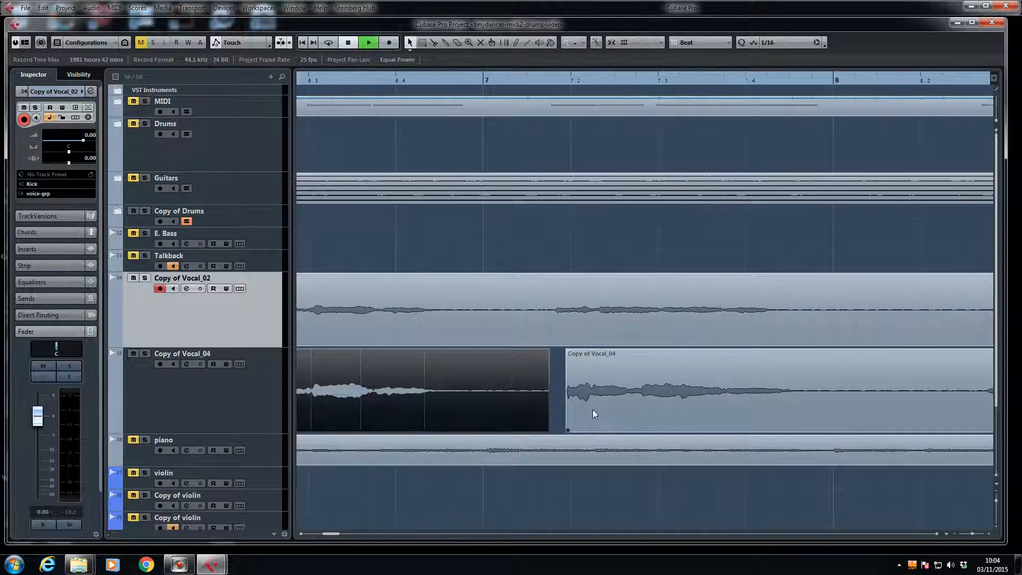
Audition the cut in Copy of Vocal_04 from just before its second phrase, shortly after bar 7.
{"action": "key", "text": "space"}
{"action": "left_click", "coordinate": [672, 82]}
{"action": "key", "text": "space"}
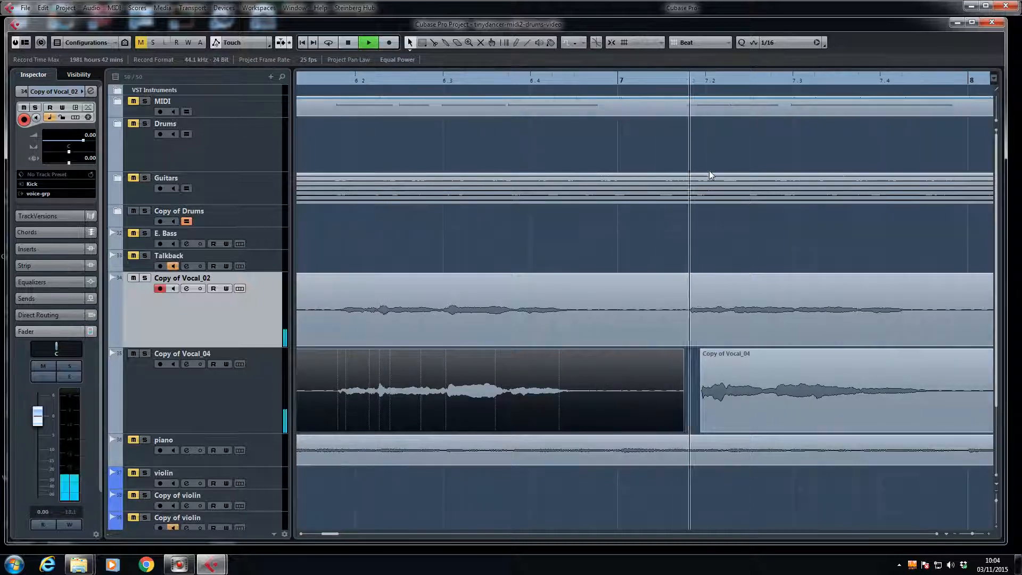
{"action": "key", "text": "space"}
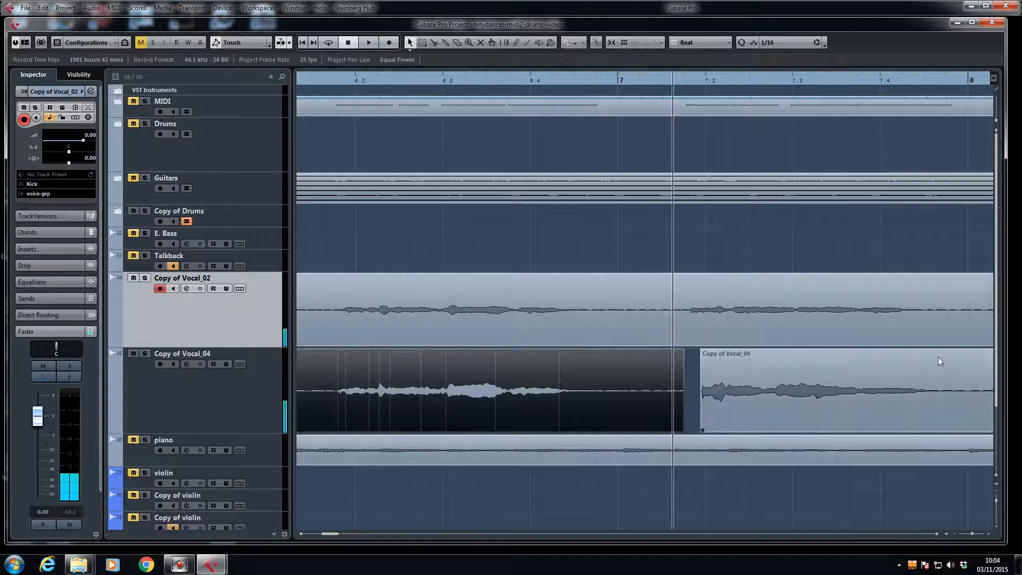
Isolate the second Copy of Vocal_04 phrase with a cut just before bar 8, and move it slightly earlier to match Copy of Vocal_02.
{"action": "left_click", "coordinate": [953, 396], "text": "alt"}
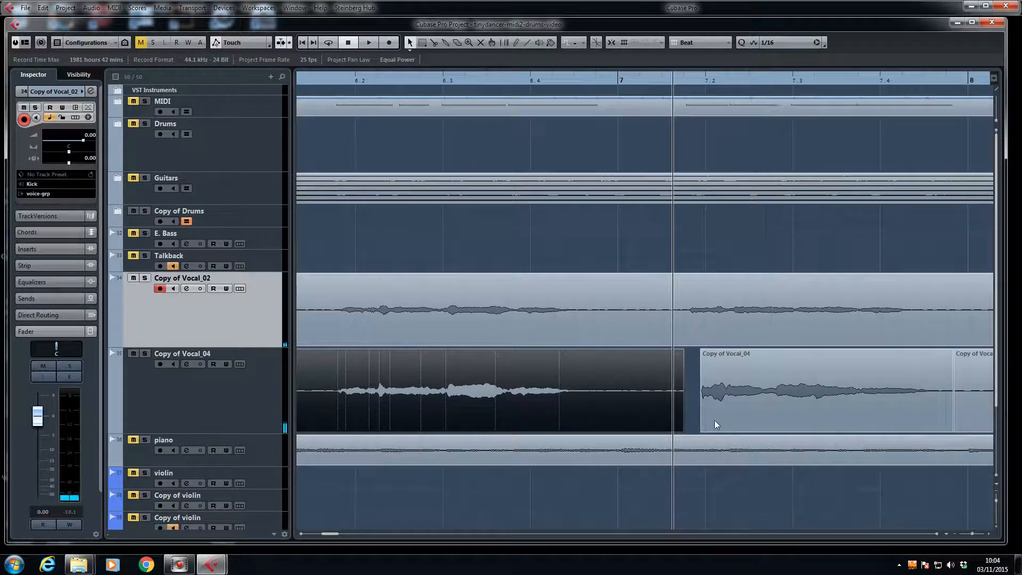
{"action": "left_click_drag", "start_coordinate": [727, 422], "coordinate": [717, 422]}
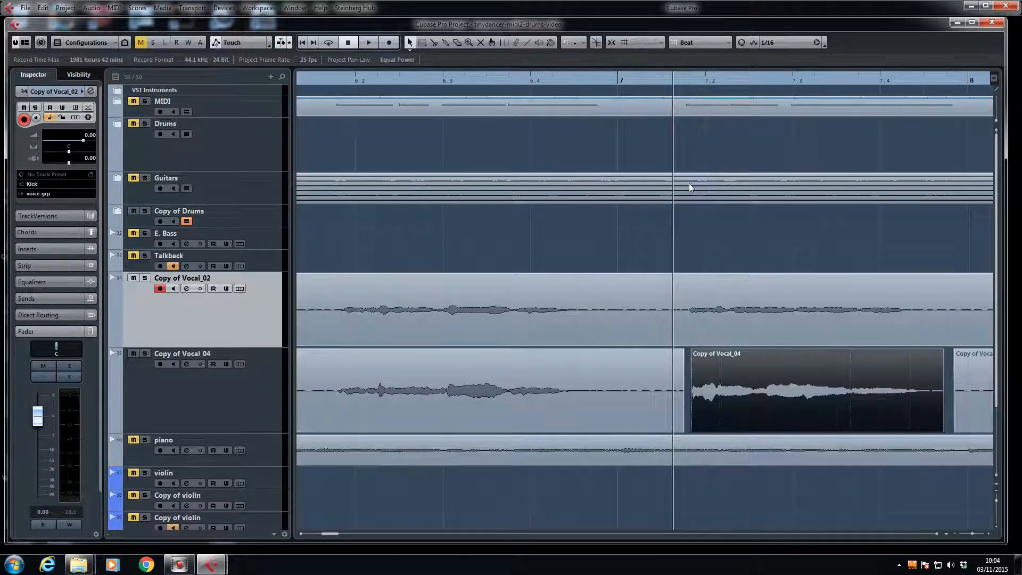
{"action": "key", "text": "space"}
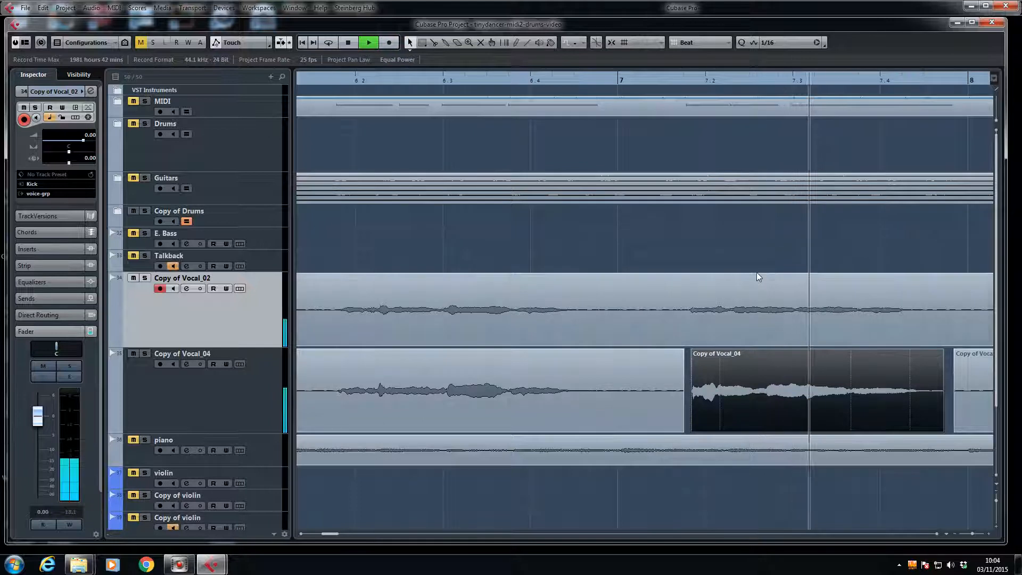
{"action": "key", "text": "space"}
Split the moved Copy of Vocal_04 phrase at about 7.2.3.29, crossfade the adjusted parts, and audition the result.
{"action": "key", "text": "3"}
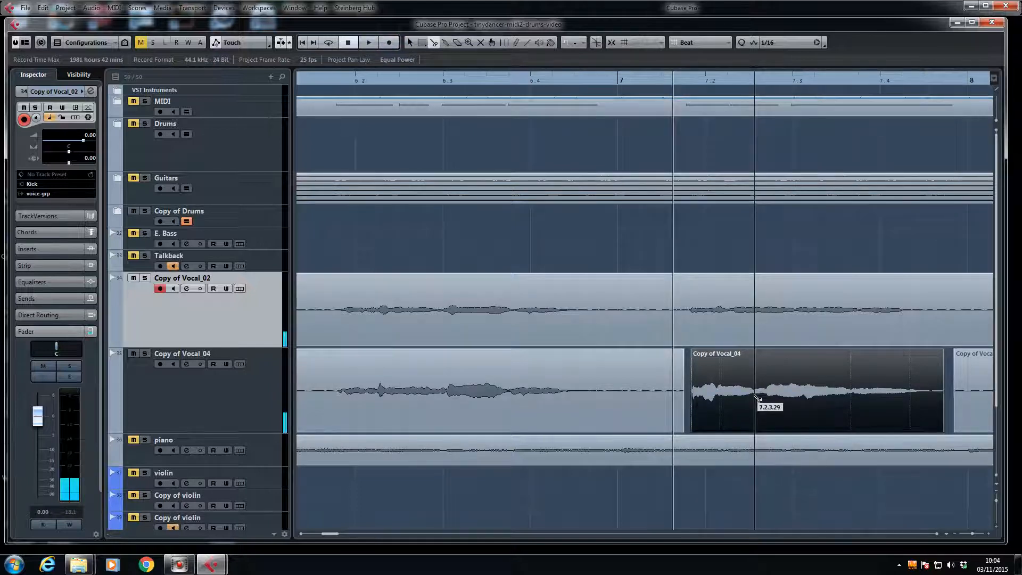
{"action": "left_click", "coordinate": [756, 399]}
{"action": "key", "text": "1"}
{"action": "left_click_drag", "start_coordinate": [776, 410], "coordinate": [759, 430]}
{"action": "key", "text": "x"}
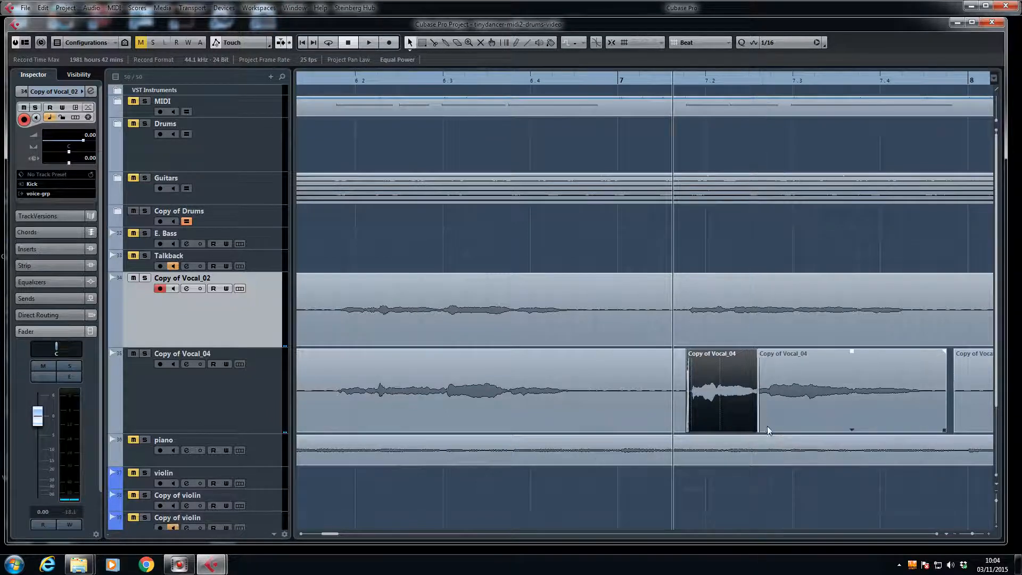
{"action": "key", "text": "space"}
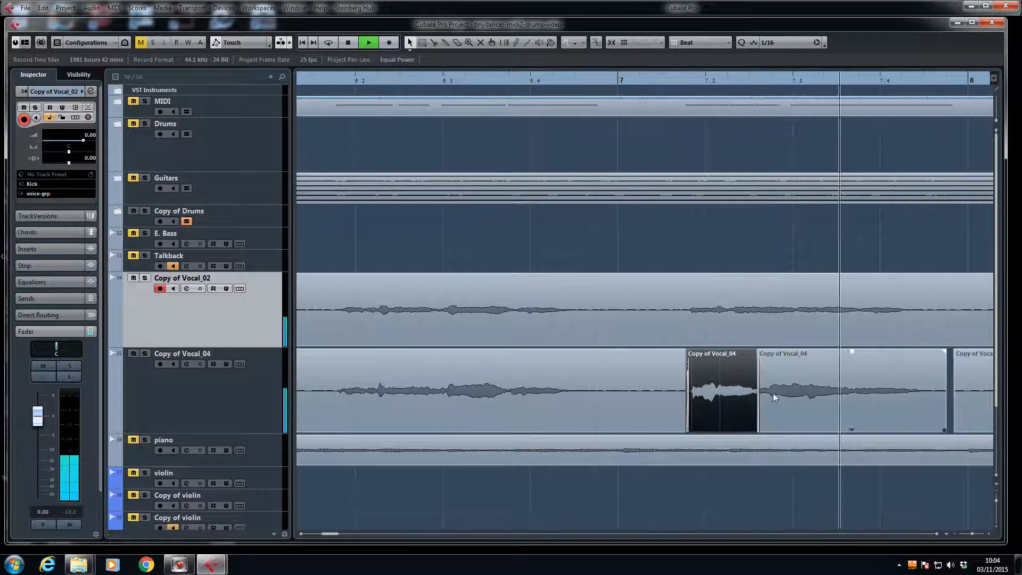
{"action": "key", "text": "space"}
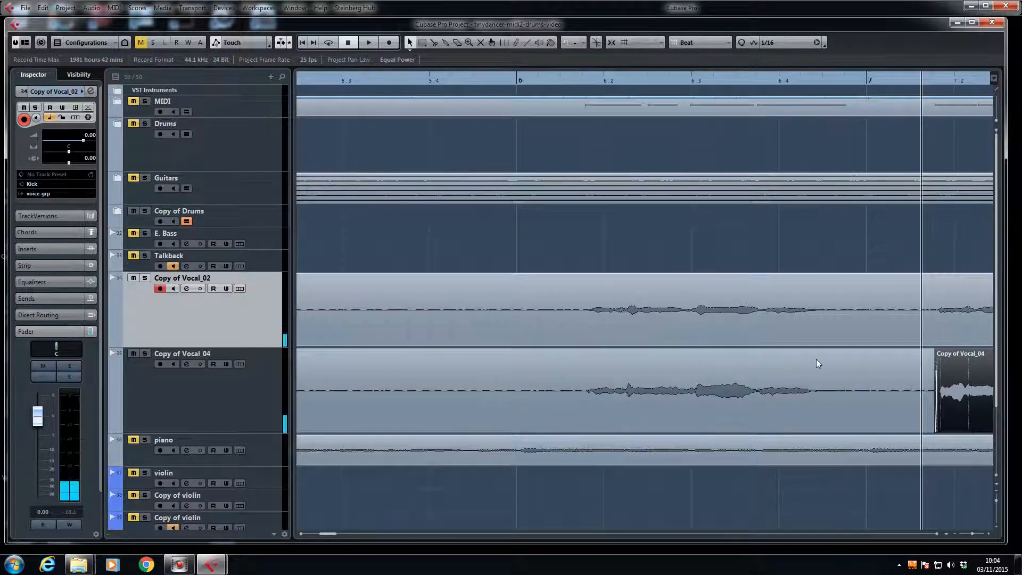
Increase the track height of Copy of Vocal_02, and briefly view its event in the Sample Editor before closing it.
{"action": "key", "text": "g"}
{"action": "key", "text": "g"}
{"action": "key", "text": "g"}
{"action": "key", "text": "g"}
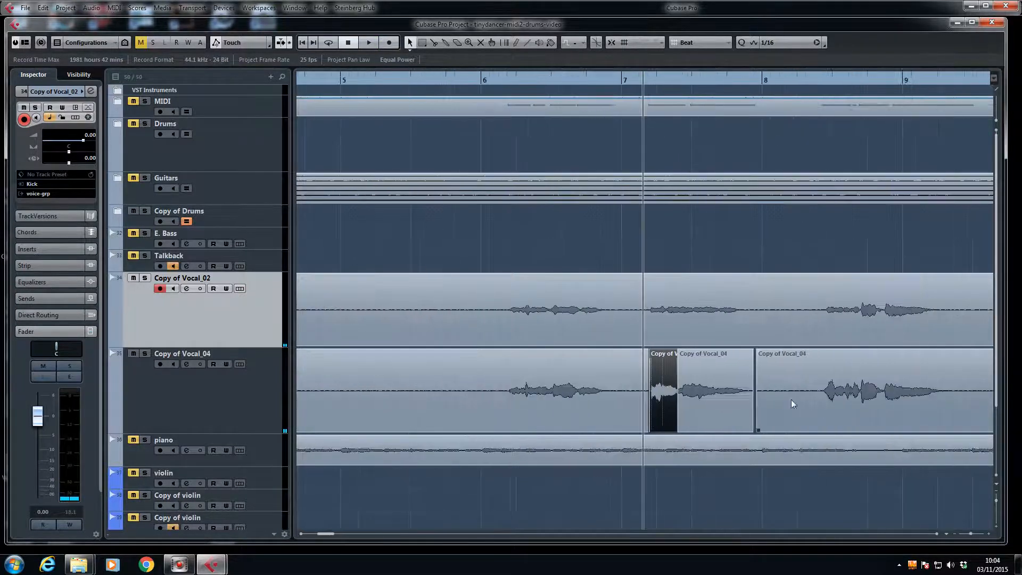
{"action": "key", "text": "g"}
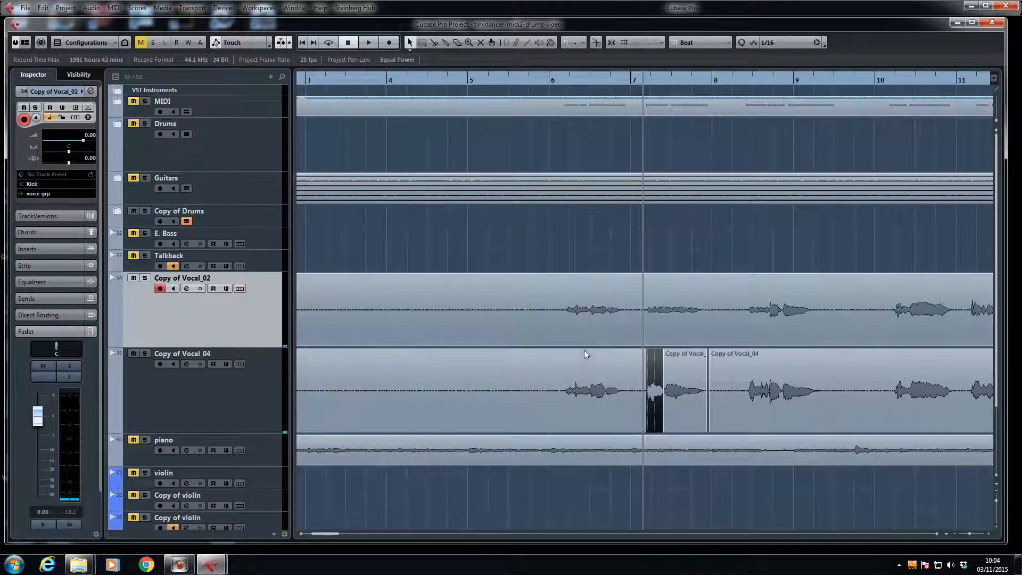
{"action": "left_click_drag", "start_coordinate": [203, 346], "coordinate": [199, 363]}
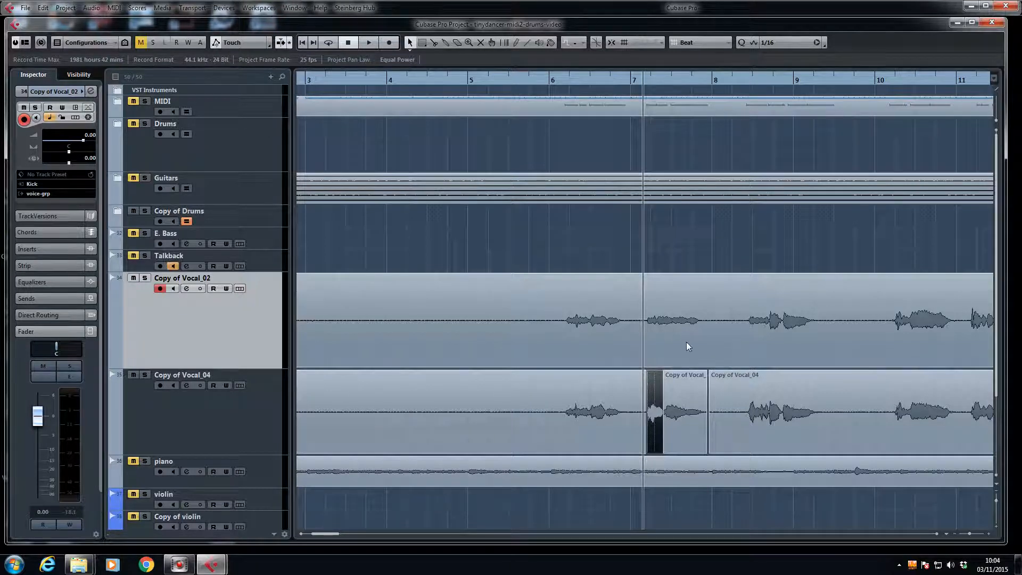
{"action": "double_click", "coordinate": [565, 337]}
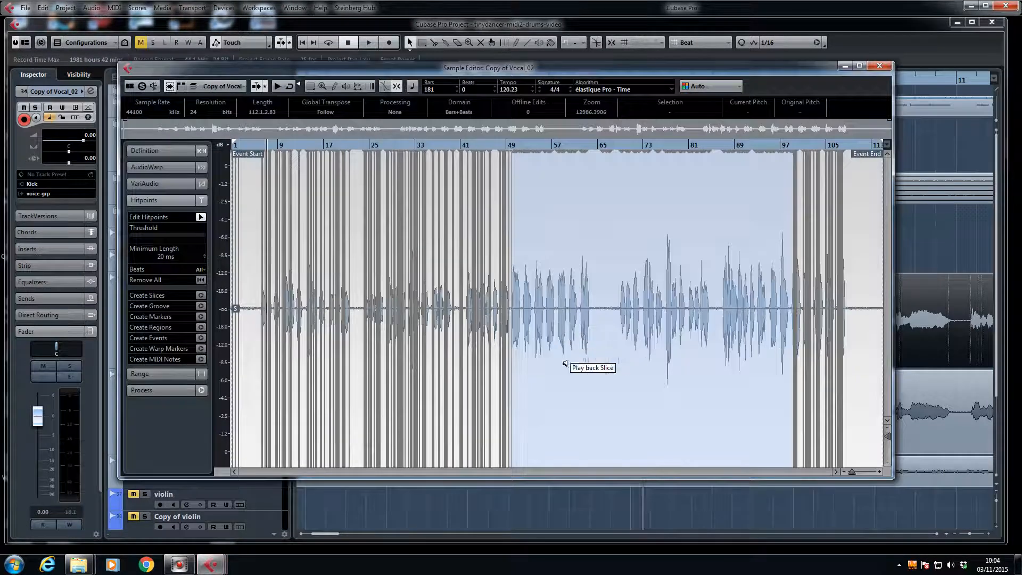
{"action": "left_click", "coordinate": [879, 66]}
Mute Copy of Vocal_04 and audition Copy of Vocal_02 on its own from just after bar 7.
{"action": "left_click", "coordinate": [133, 374]}
{"action": "key", "text": "space"}
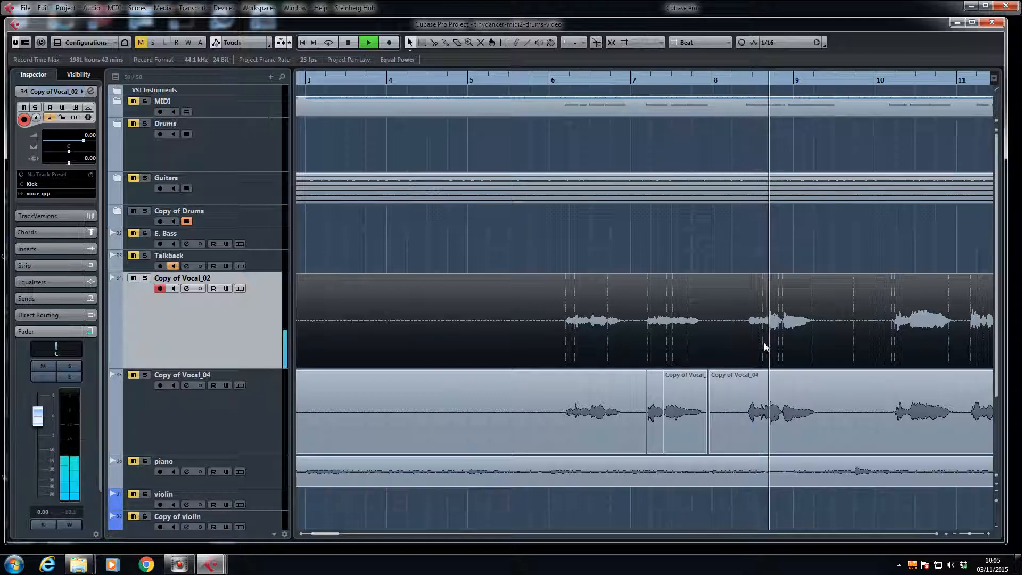
{"action": "key", "text": "space"}
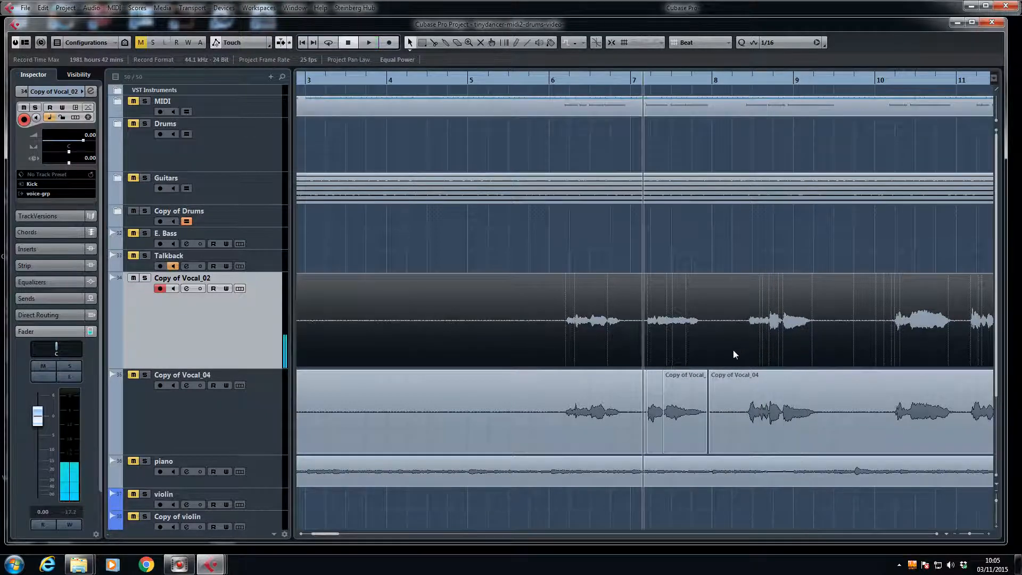
Open Copy of Vocal_02 in the Sample Editor and activate Pitch & Warp in VariAudio to analyse its notes.
{"action": "double_click", "coordinate": [733, 354]}
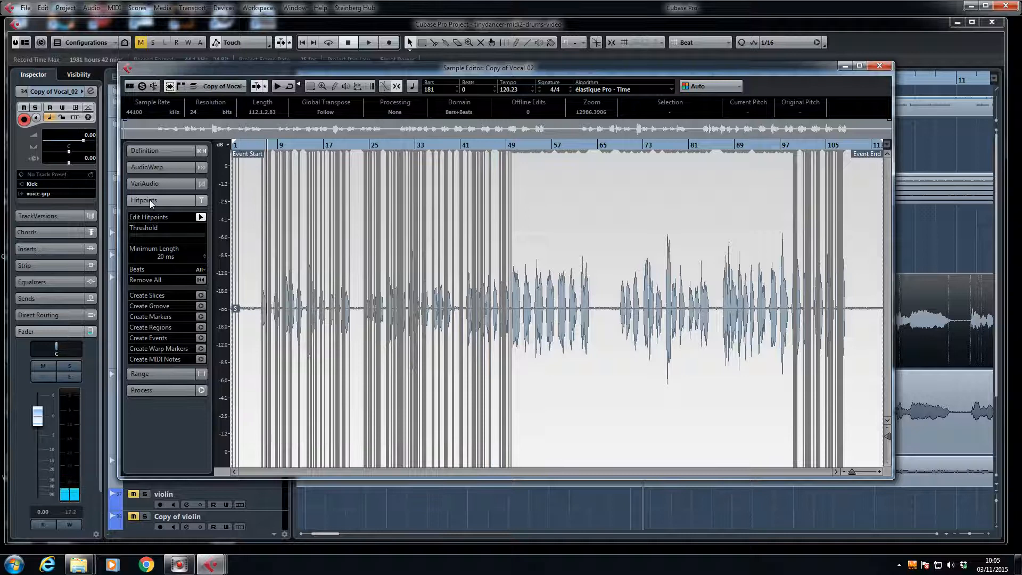
{"action": "left_click", "coordinate": [149, 200]}
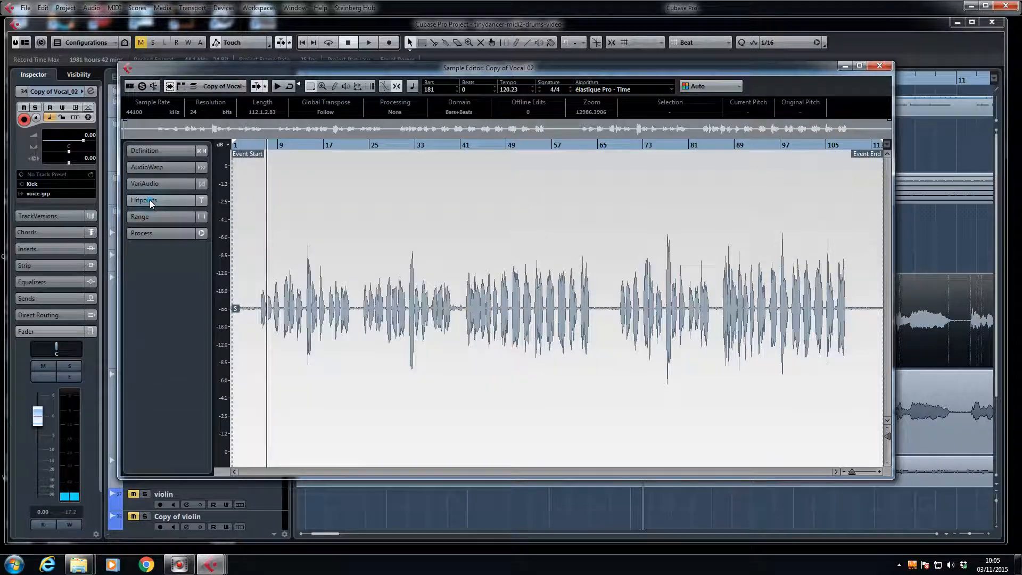
{"action": "left_click", "coordinate": [151, 168]}
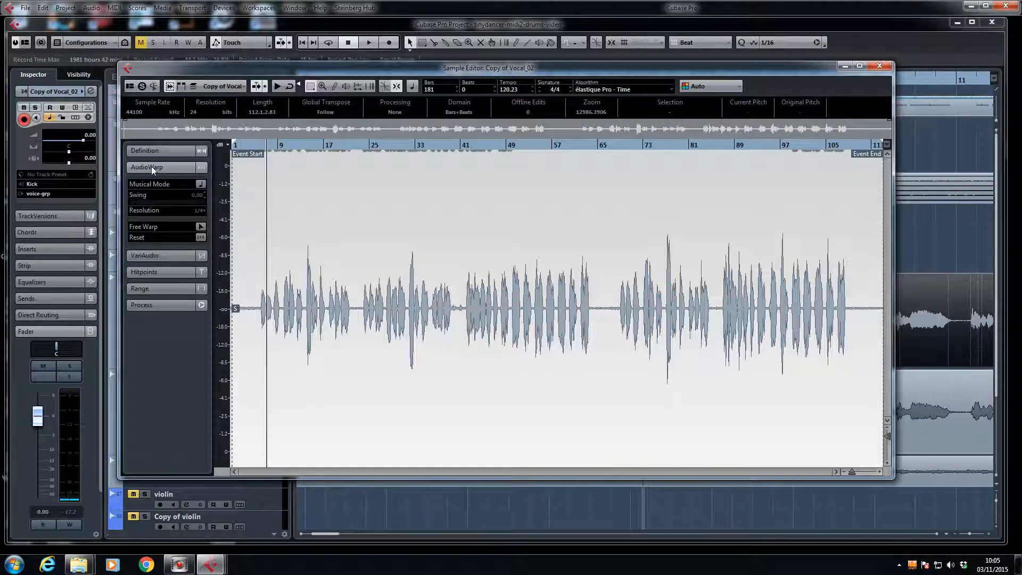
{"action": "left_click", "coordinate": [152, 166]}
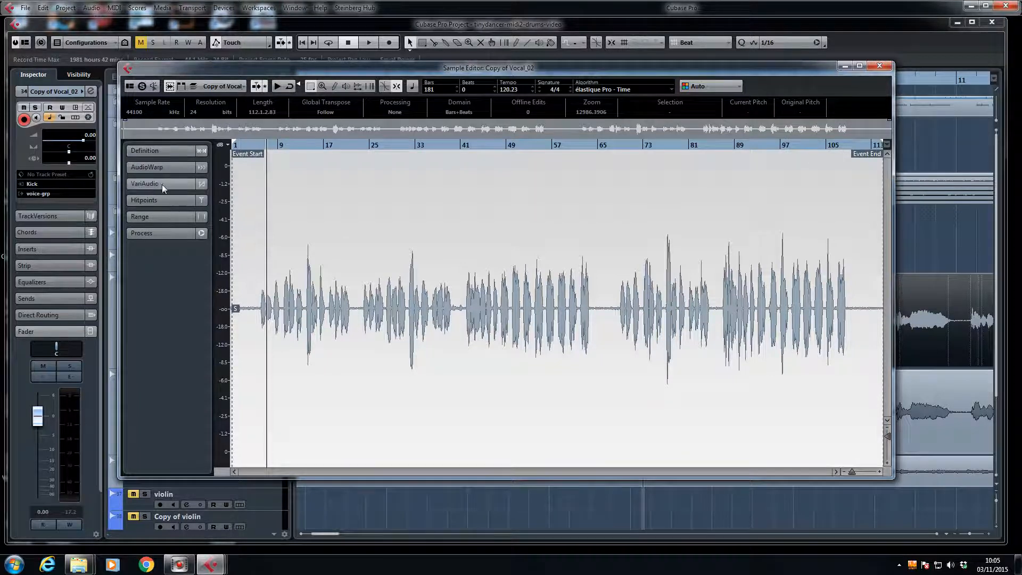
{"action": "left_click", "coordinate": [161, 183]}
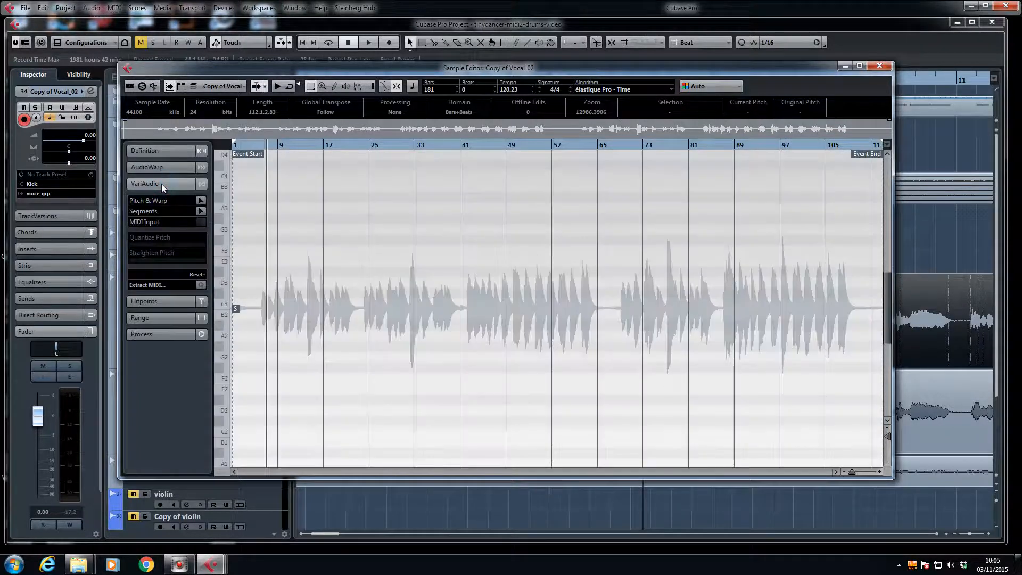
{"action": "left_click", "coordinate": [200, 203]}
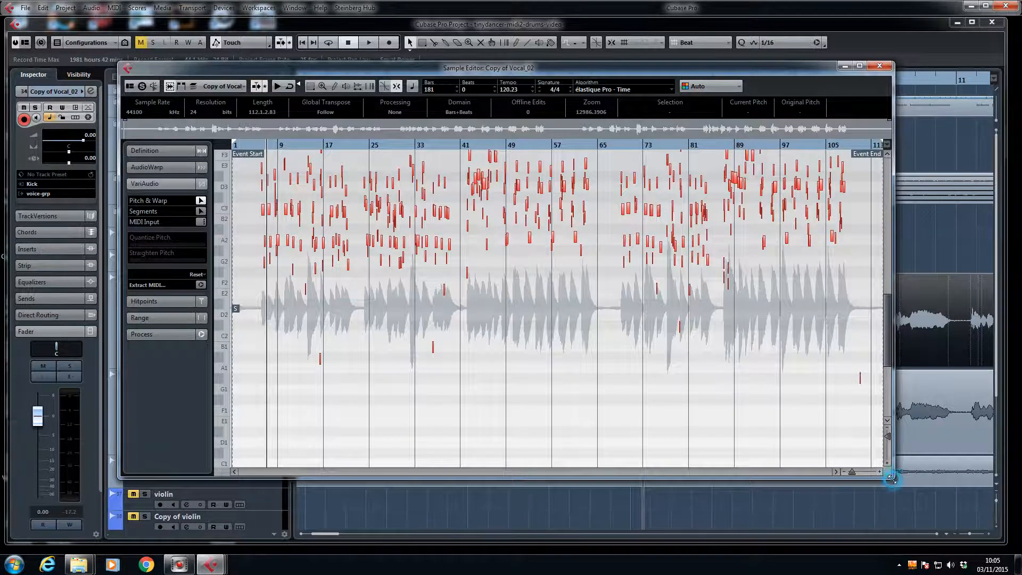
Enlarge the Sample Editor window and play Copy of Vocal_02 from its first phrase, near bar 6.
{"action": "left_click_drag", "start_coordinate": [891, 478], "coordinate": [954, 548]}
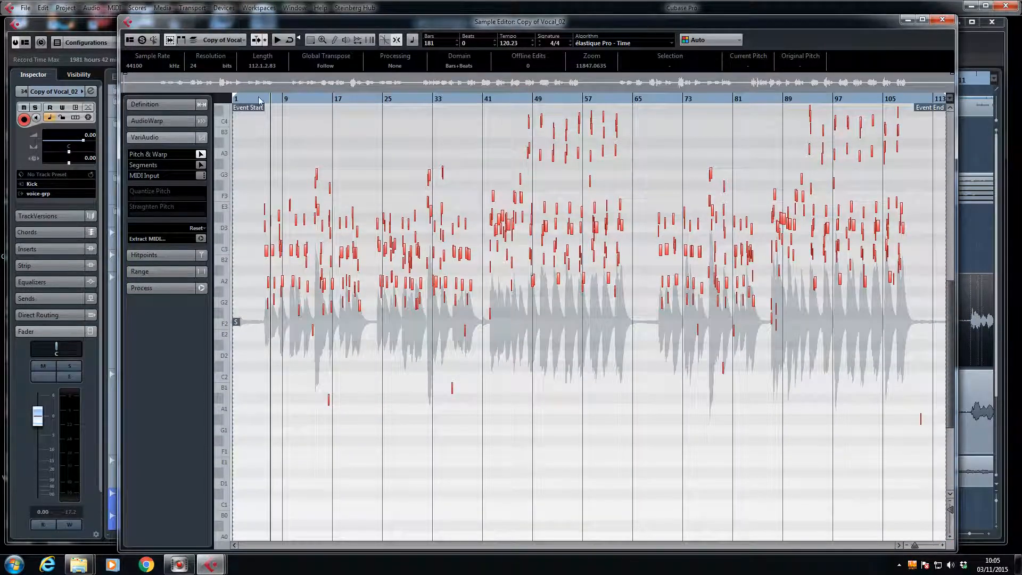
{"action": "left_click", "coordinate": [262, 99]}
{"action": "key", "text": "space"}
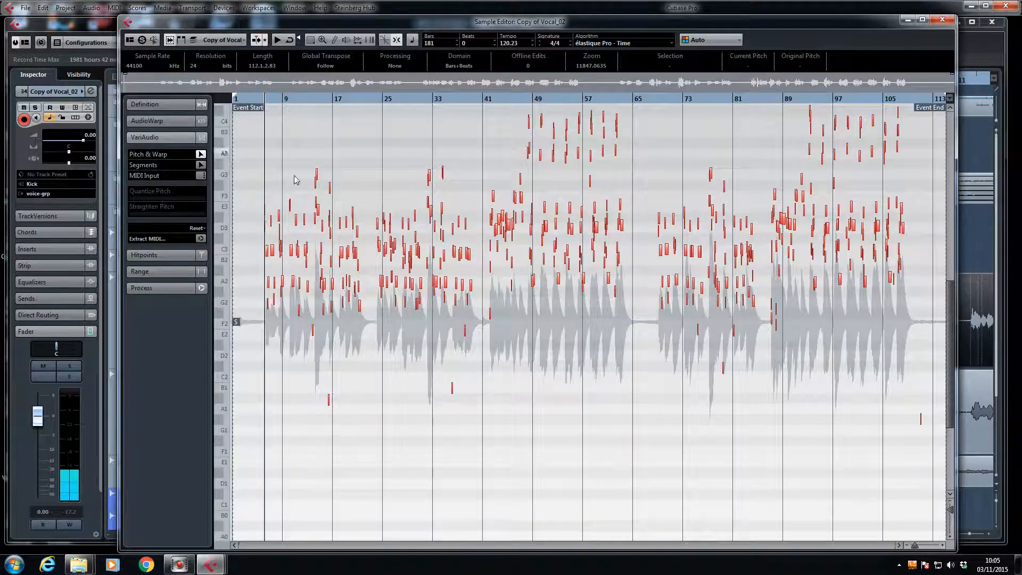
Follow the pitch curves of Copy of Vocal_02 up close during playback, stopping after the note at bar 13.
{"action": "key", "text": "h"}
{"action": "key", "text": "h"}
{"action": "key", "text": "h"}
{"action": "key", "text": "h"}
{"action": "key", "text": "h"}
{"action": "key", "text": "h"}
{"action": "key", "text": "h"}
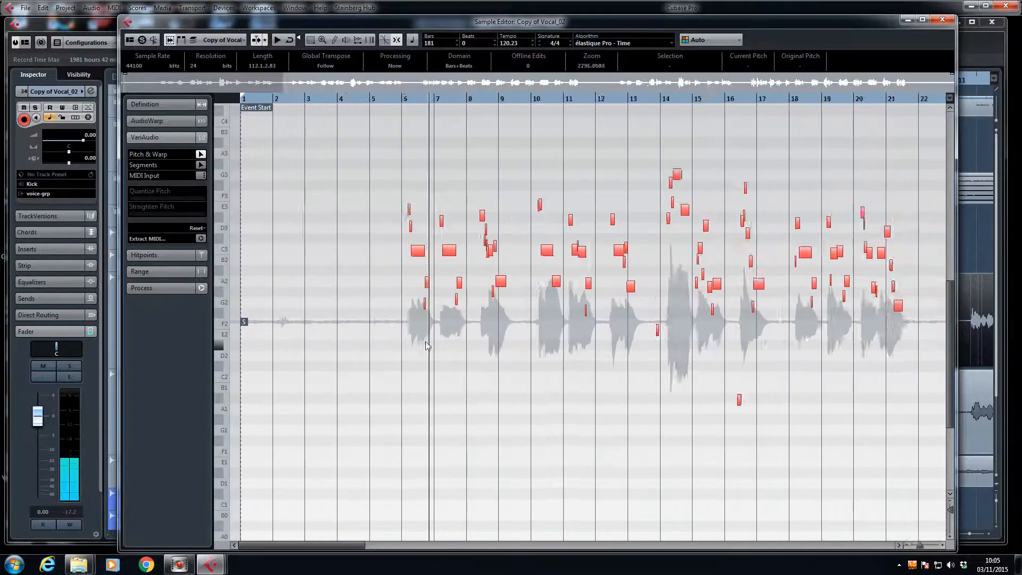
{"action": "key", "text": "h"}
{"action": "key", "text": "h"}
{"action": "key", "text": "h"}
{"action": "key", "text": "h"}
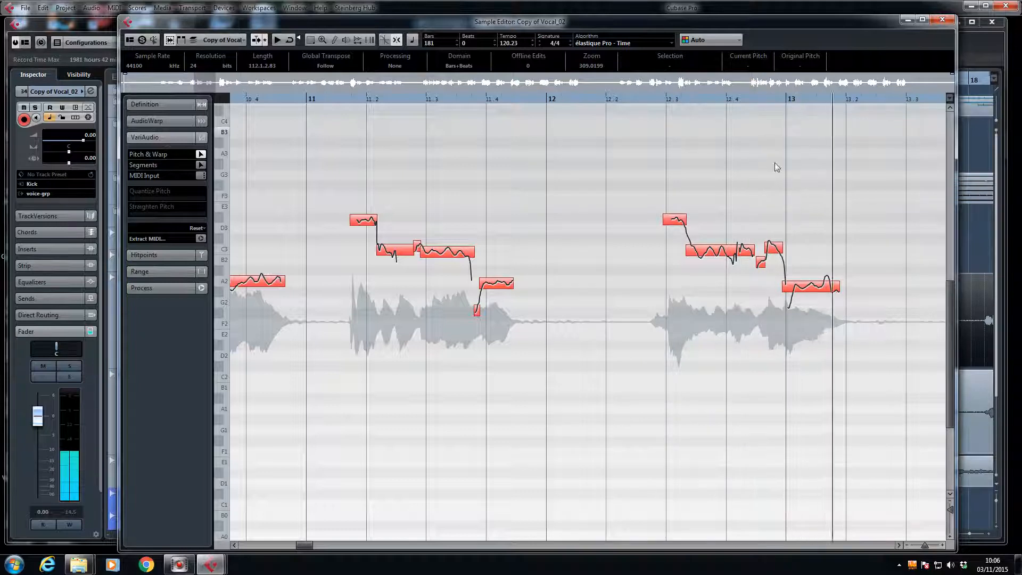
{"action": "key", "text": "space"}
Bring the phrase around bar 13 into view and set the playback position just before its low note.
{"action": "left_click", "coordinate": [844, 544]}
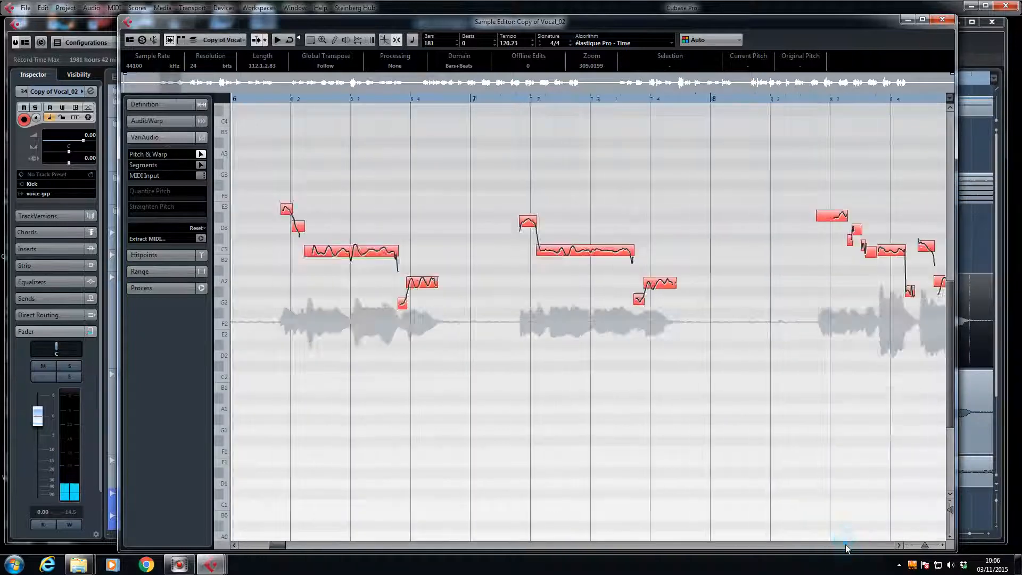
{"action": "left_click", "coordinate": [845, 544]}
{"action": "left_click", "coordinate": [845, 544]}
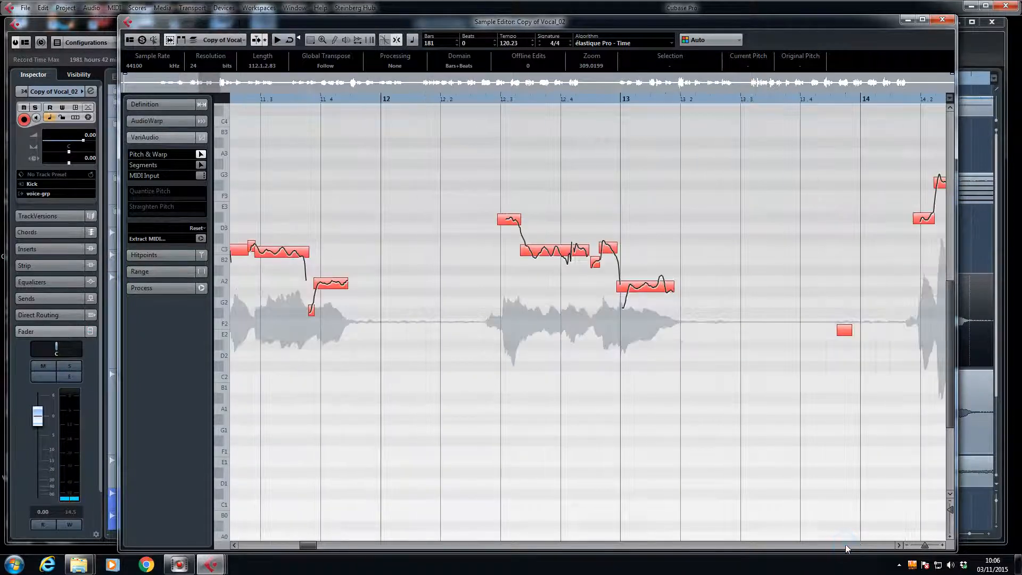
{"action": "left_click", "coordinate": [605, 98]}
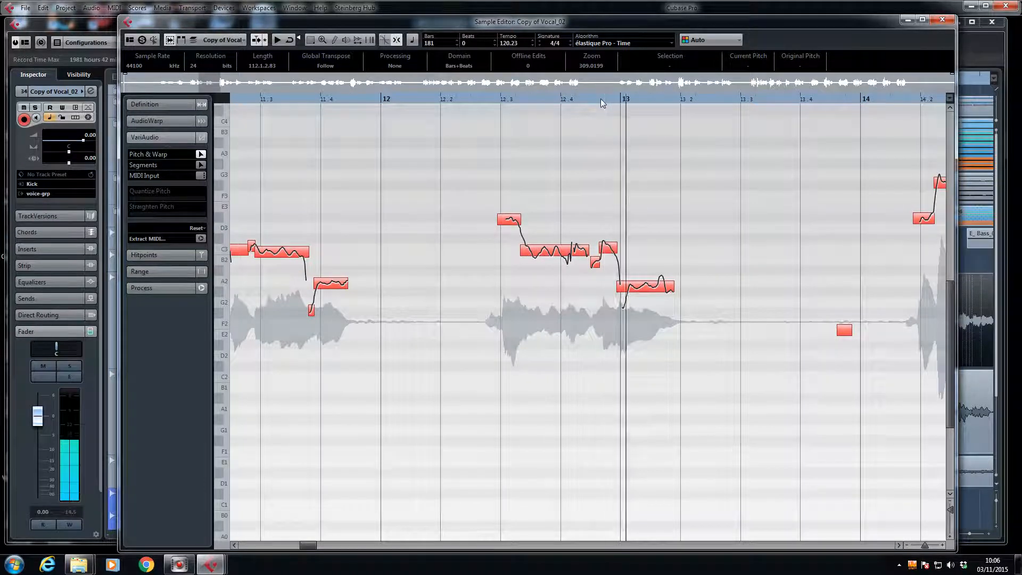
Try transposing the note at bar 13 up to A2, audition it in context, and return it to G#2.
{"action": "left_click", "coordinate": [647, 287]}
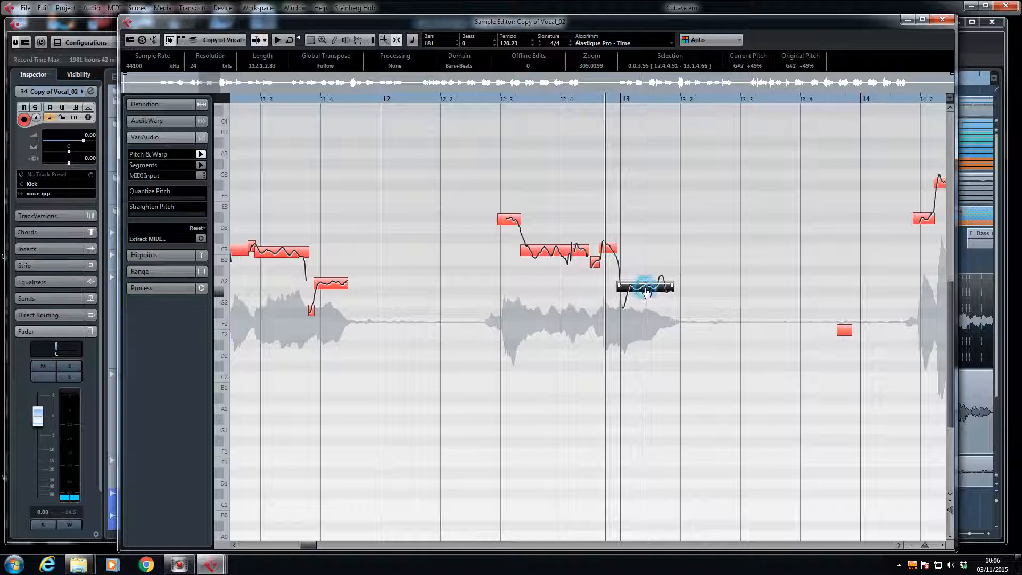
{"action": "left_click_drag", "start_coordinate": [646, 291], "coordinate": [643, 288]}
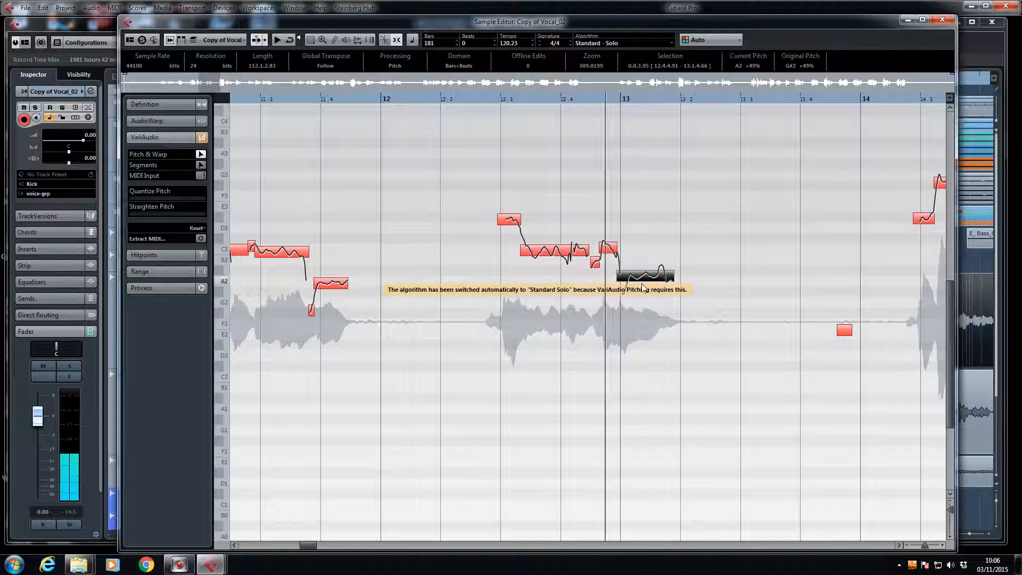
{"action": "left_click", "coordinate": [643, 279]}
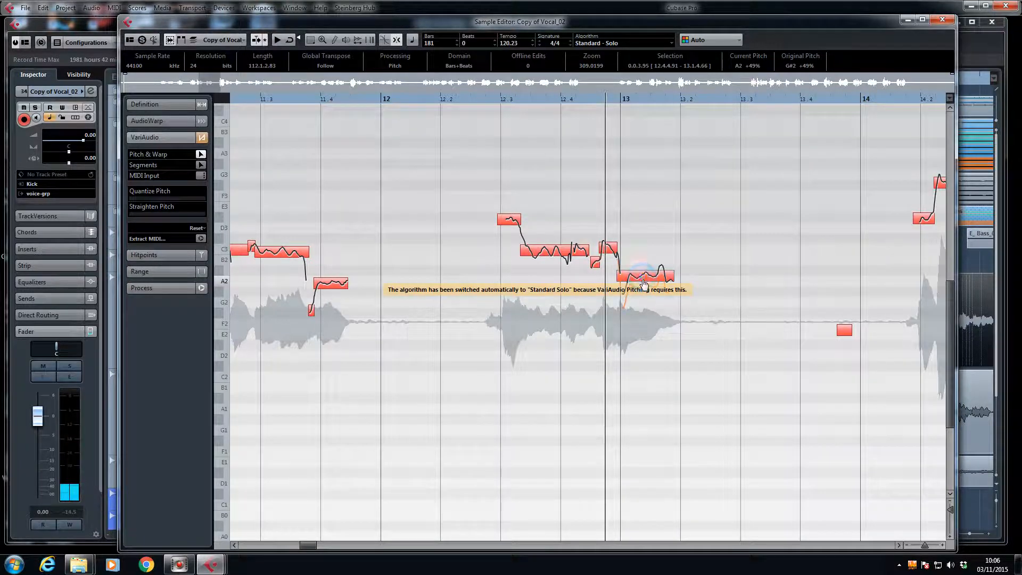
{"action": "left_click", "coordinate": [643, 286]}
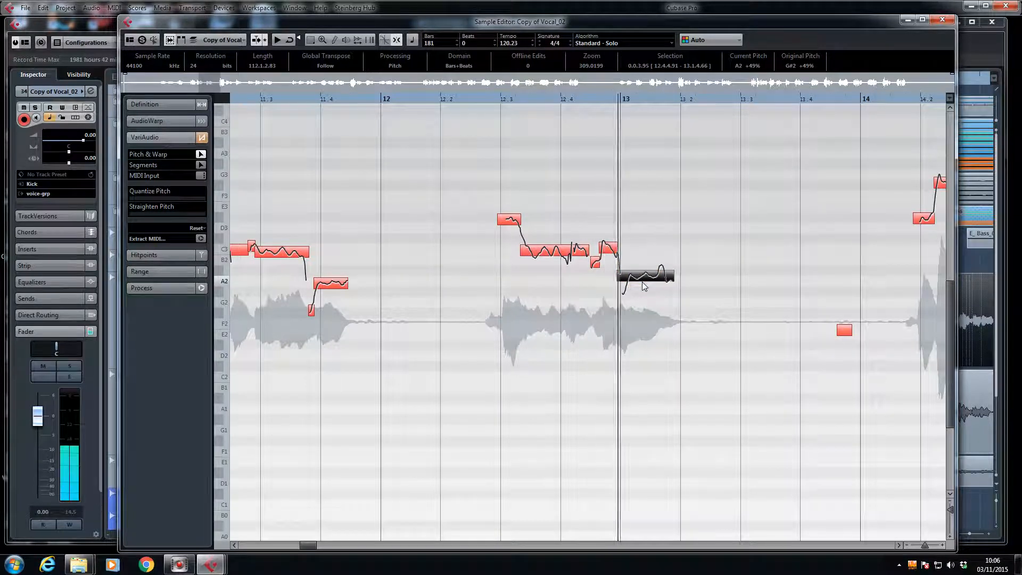
{"action": "left_click", "coordinate": [645, 284]}
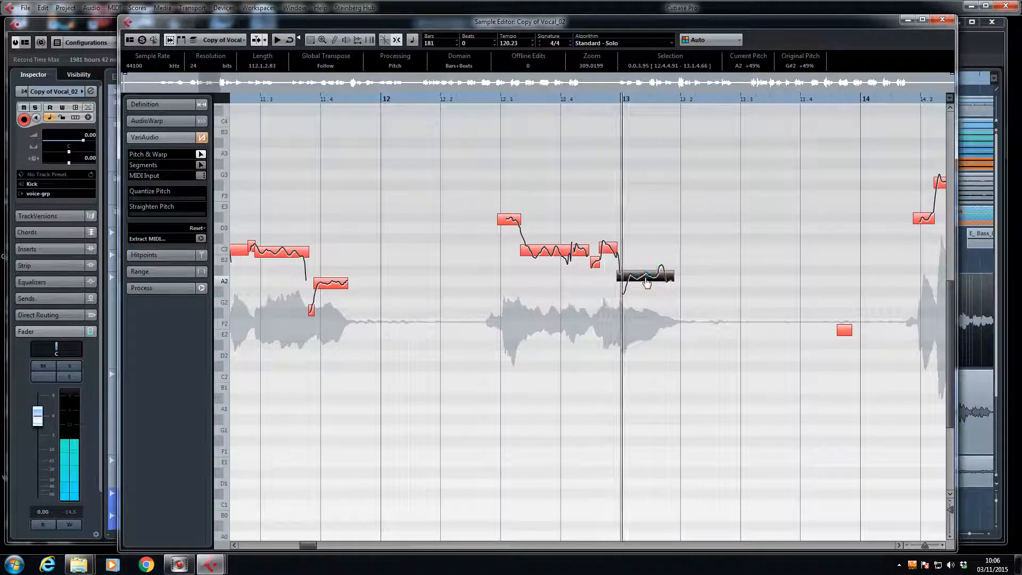
{"action": "left_click", "coordinate": [646, 281]}
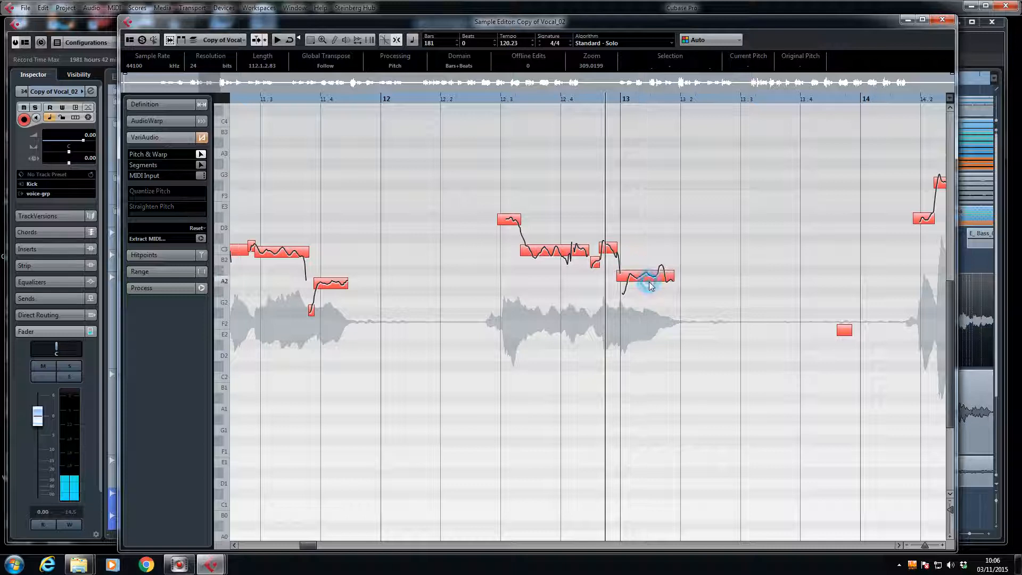
{"action": "left_click_drag", "start_coordinate": [661, 282], "coordinate": [663, 299]}
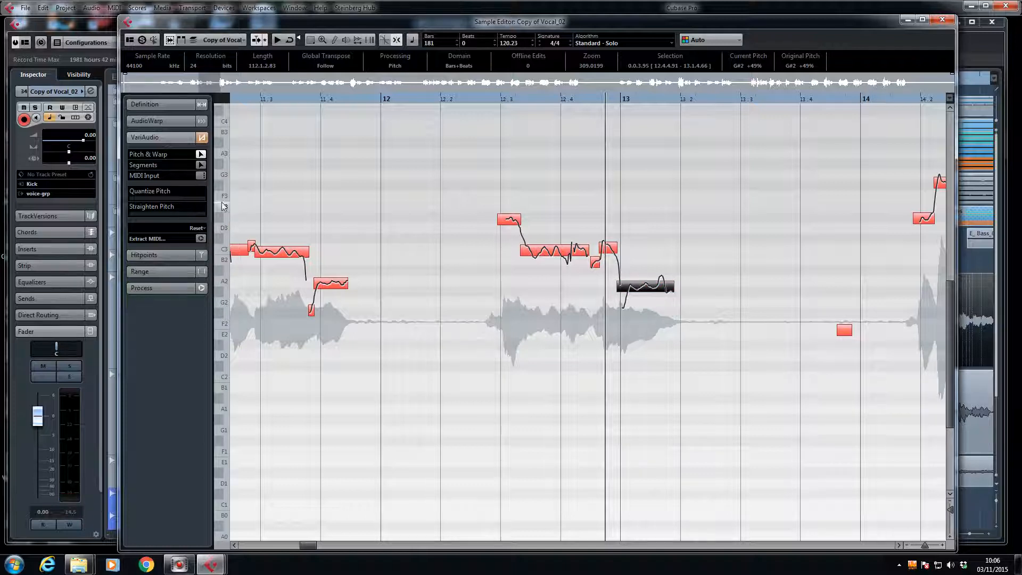
Try correcting the bar 13 note with Quantize Pitch, audition the result, and restore the note's original pitch.
{"action": "left_click_drag", "start_coordinate": [194, 199], "coordinate": [189, 201]}
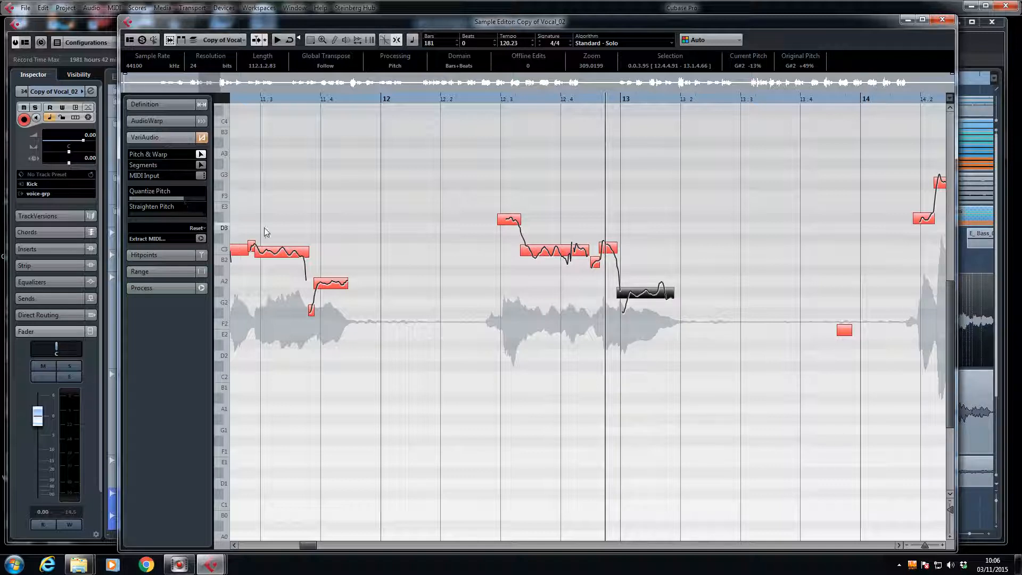
{"action": "key", "text": "space"}
{"action": "key", "text": "space"}
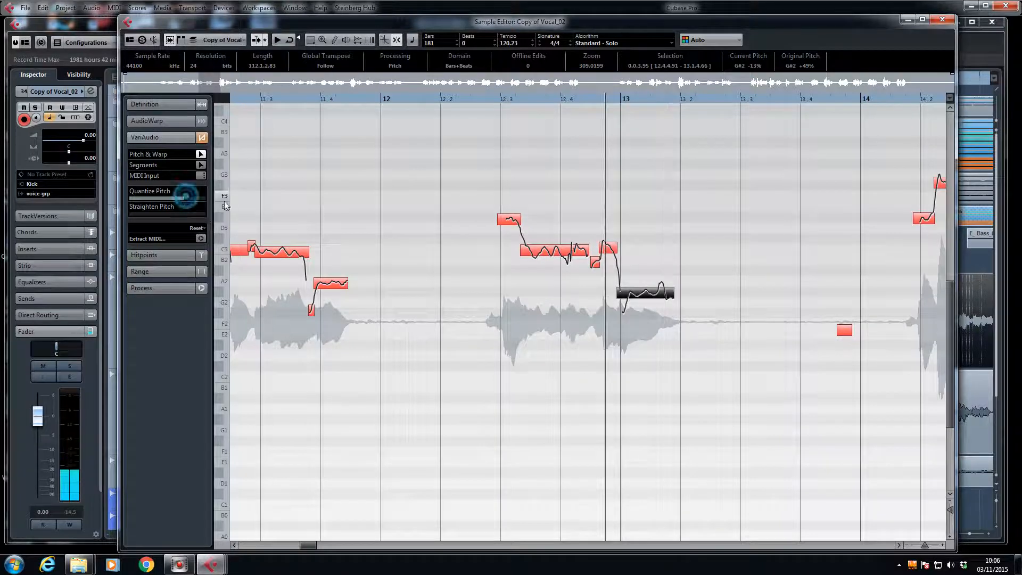
{"action": "left_click_drag", "start_coordinate": [181, 199], "coordinate": [219, 192]}
{"action": "key", "text": "space"}
{"action": "key", "text": "space"}
{"action": "left_click_drag", "start_coordinate": [647, 297], "coordinate": [648, 291]}
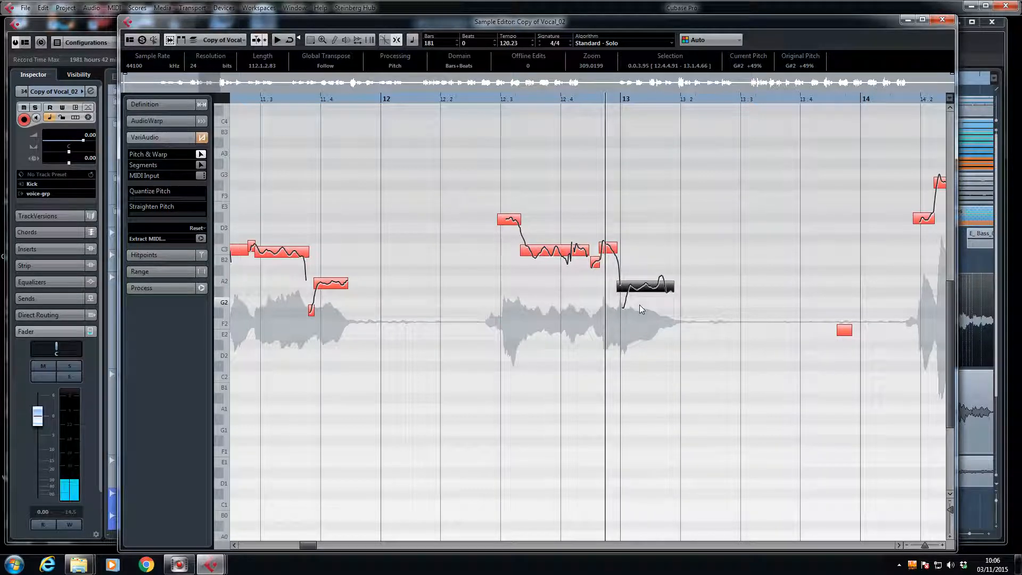
Nudge the bar 13 note up one semitone to A2 and back down to G#2.
{"action": "key", "text": "space"}
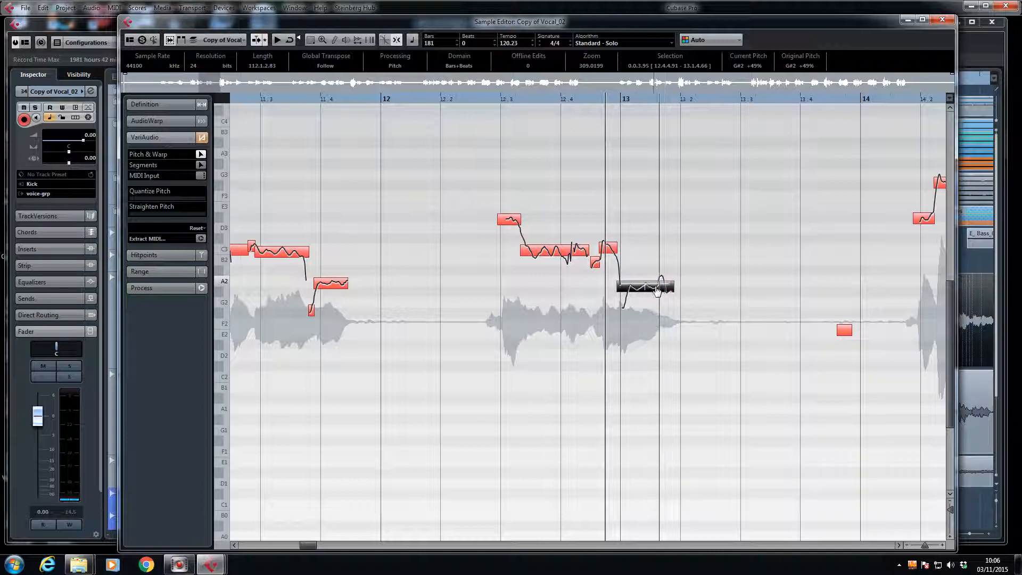
{"action": "key", "text": "Up"}
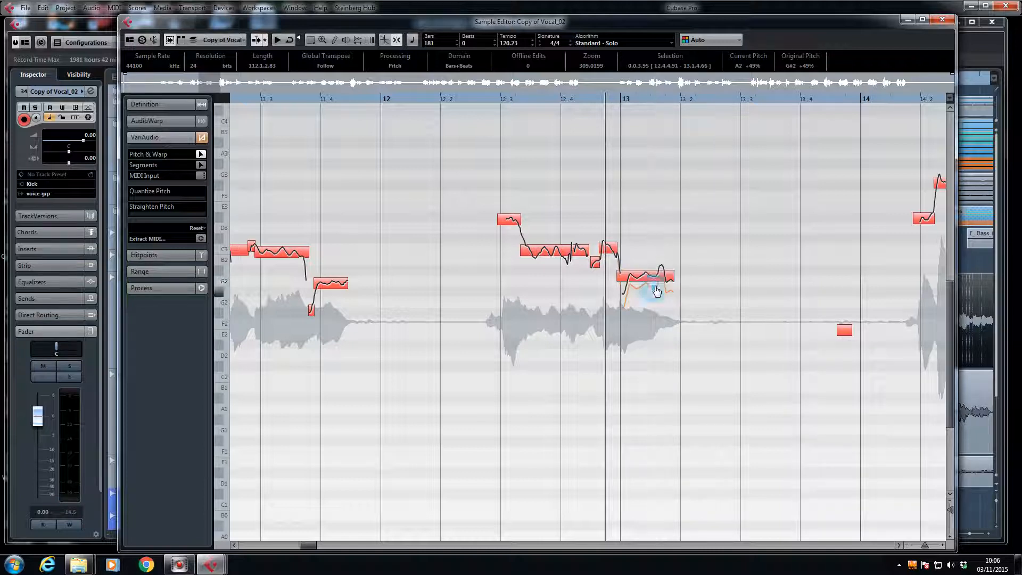
{"action": "key", "text": "Down"}
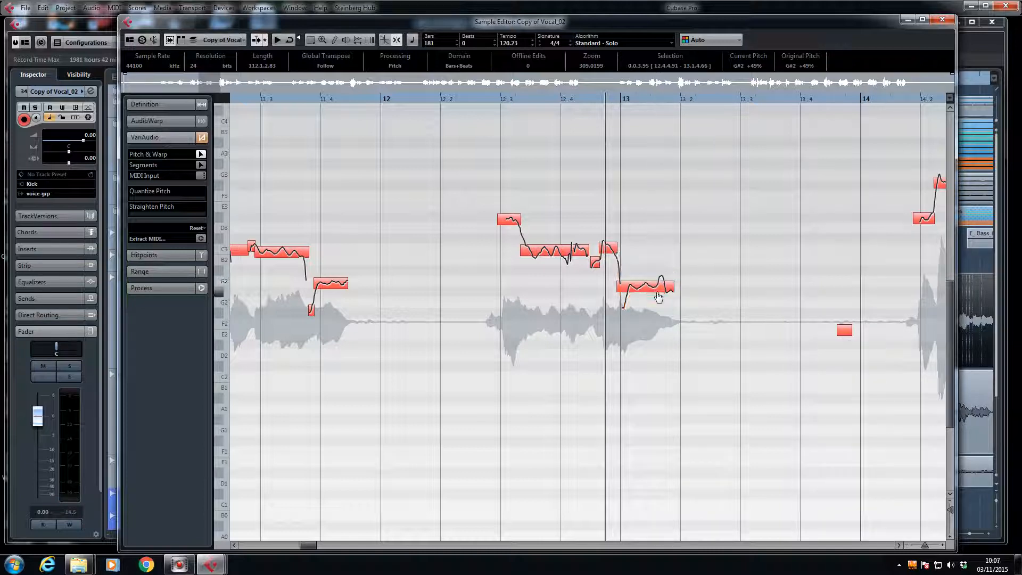
Tilt the end and the start of the bar 13 note upward to about A2 -3%, and audition it.
{"action": "left_click", "coordinate": [659, 294]}
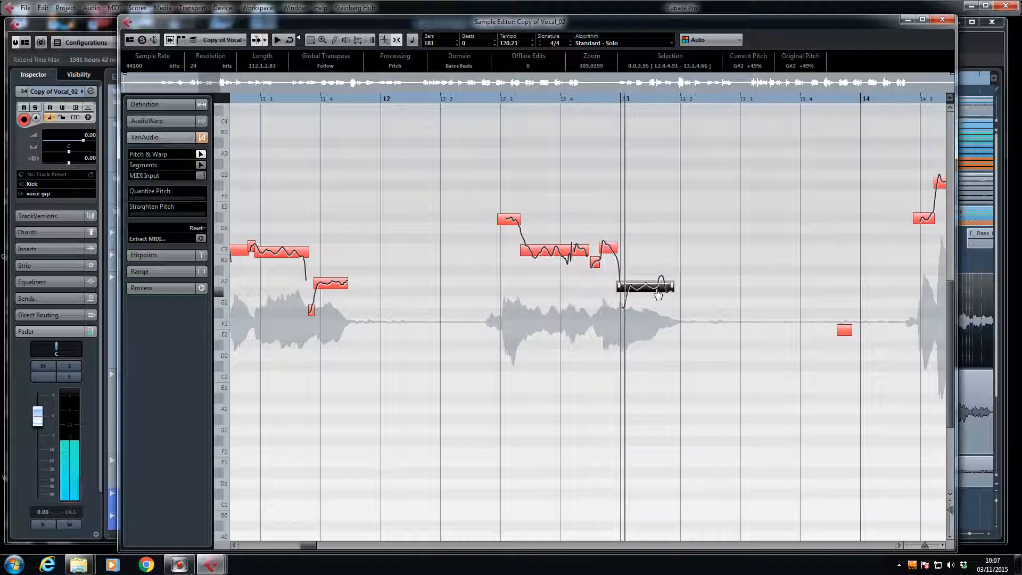
{"action": "left_click_drag", "start_coordinate": [670, 286], "coordinate": [669, 281]}
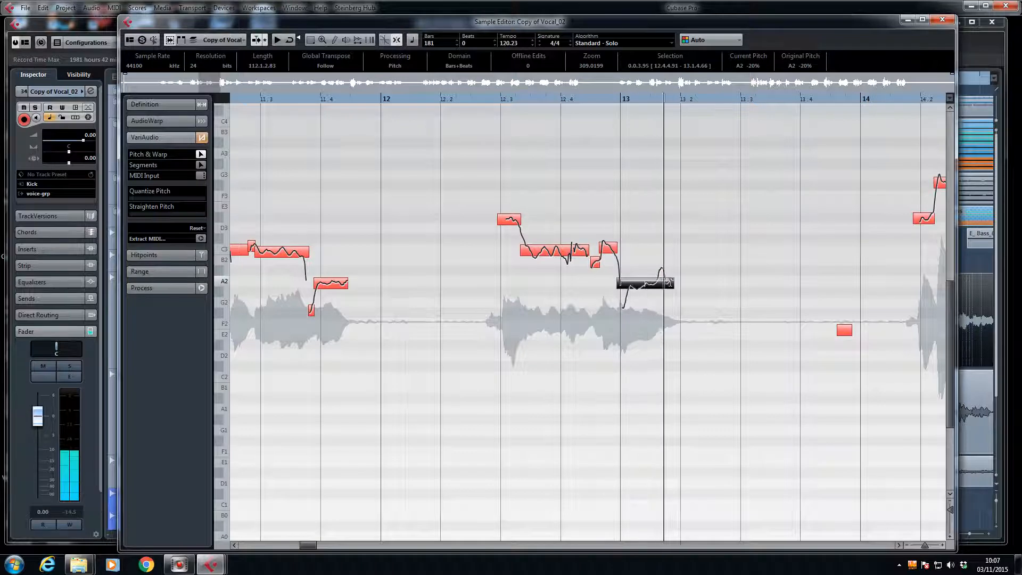
{"action": "left_click", "coordinate": [618, 279]}
{"action": "left_click_drag", "start_coordinate": [618, 279], "coordinate": [618, 262]}
{"action": "key", "text": "space"}
{"action": "key", "text": "space"}
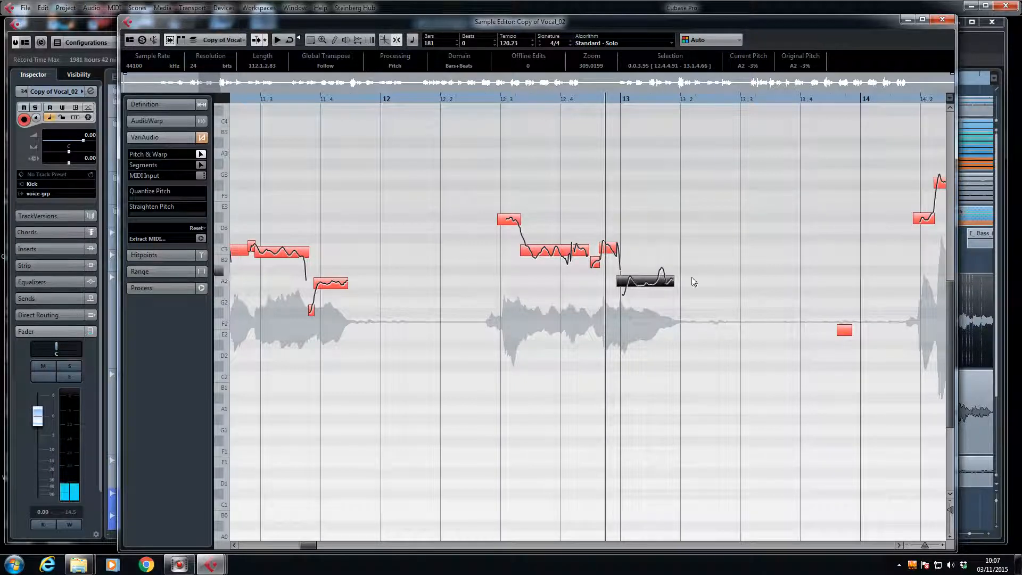
Try straightening the bar 13 note's pitch completely, audition it, and set Straighten Pitch back to zero.
{"action": "left_click", "coordinate": [190, 214]}
{"action": "mouse_move", "coordinate": [187, 213]}
{"action": "left_mouse_down"}
{"action": "mouse_move", "coordinate": [166, 216]}
{"action": "mouse_move", "coordinate": [207, 215]}
{"action": "left_mouse_up"}
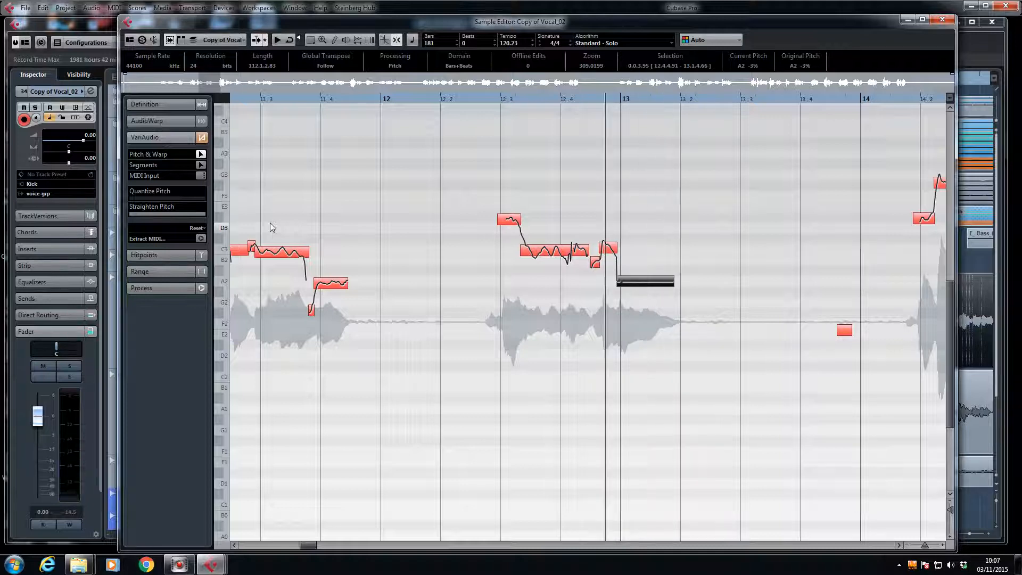
{"action": "key", "text": "space"}
{"action": "left_click_drag", "start_coordinate": [183, 214], "coordinate": [121, 215]}
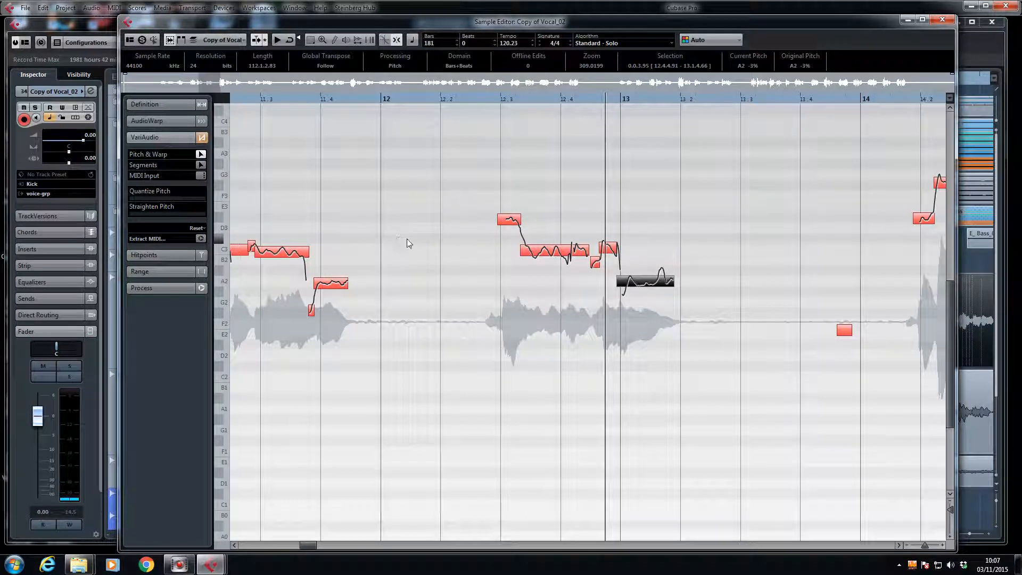
Audition the tilted bar 13 note, look over the notes up to bar 19, and close the Sample Editor.
{"action": "key", "text": "space"}
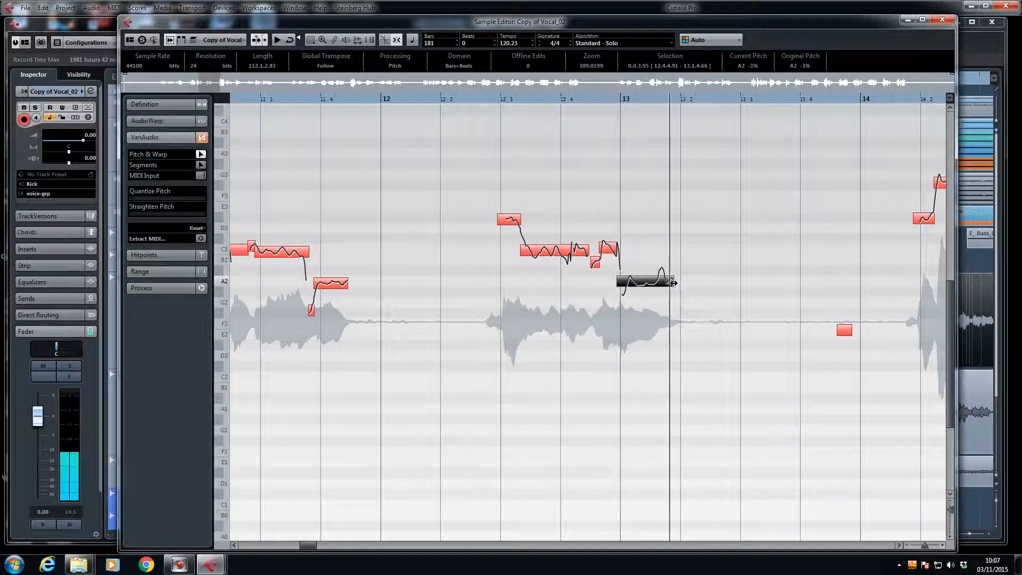
{"action": "key", "text": "space"}
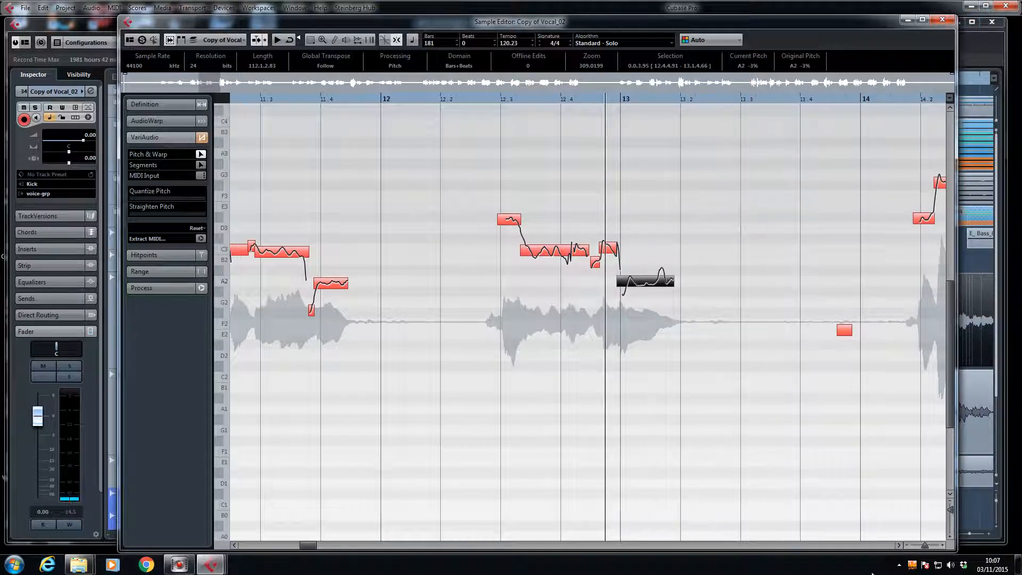
{"action": "left_click", "coordinate": [861, 538]}
{"action": "left_click", "coordinate": [866, 545]}
{"action": "left_click", "coordinate": [866, 545]}
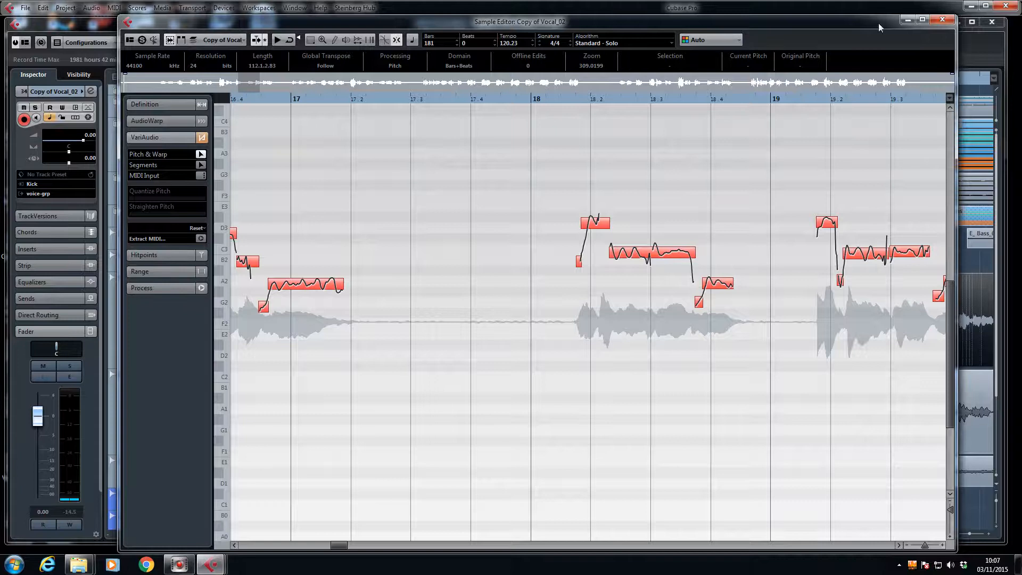
{"action": "left_click", "coordinate": [945, 21]}
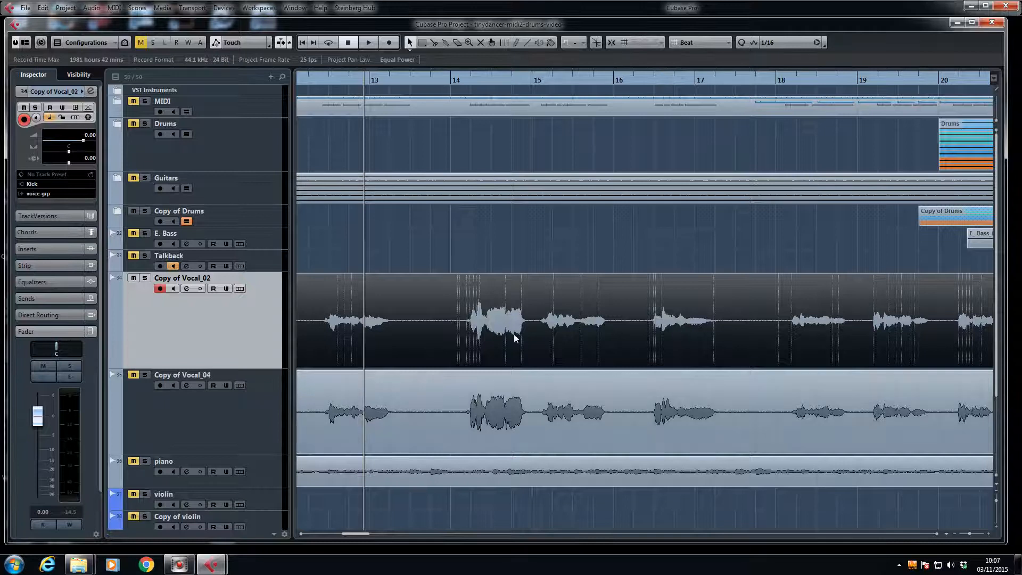
Show more of the arrangement in the Project window and play Copy of Vocal_02 from about bar 31, stopping a few bars on.
{"action": "key", "text": "g"}
{"action": "key", "text": "g"}
{"action": "key", "text": "g"}
{"action": "key", "text": "g"}
{"action": "key", "text": "g"}
{"action": "key", "text": "g"}
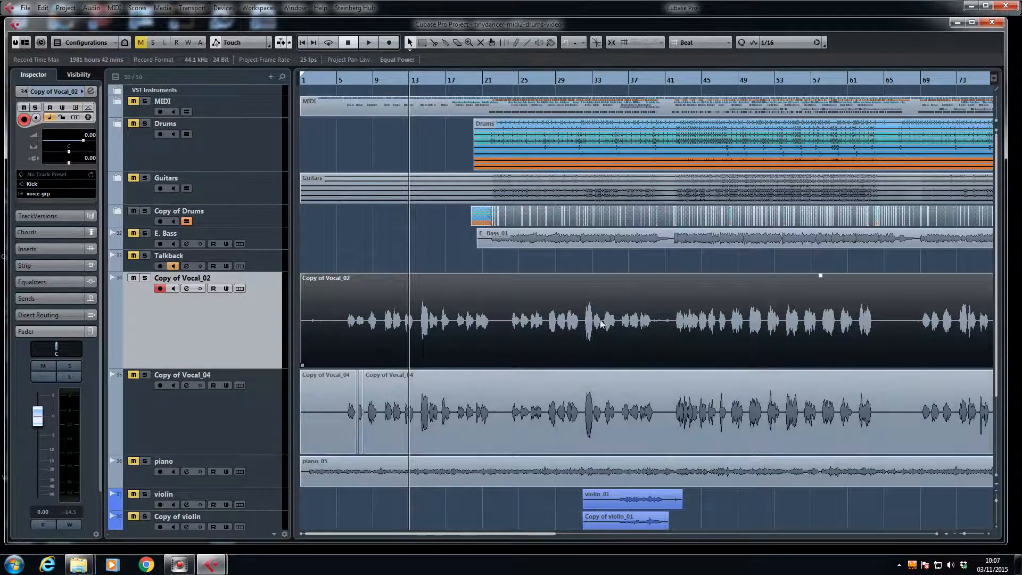
{"action": "left_click", "coordinate": [584, 79]}
{"action": "key", "text": "space"}
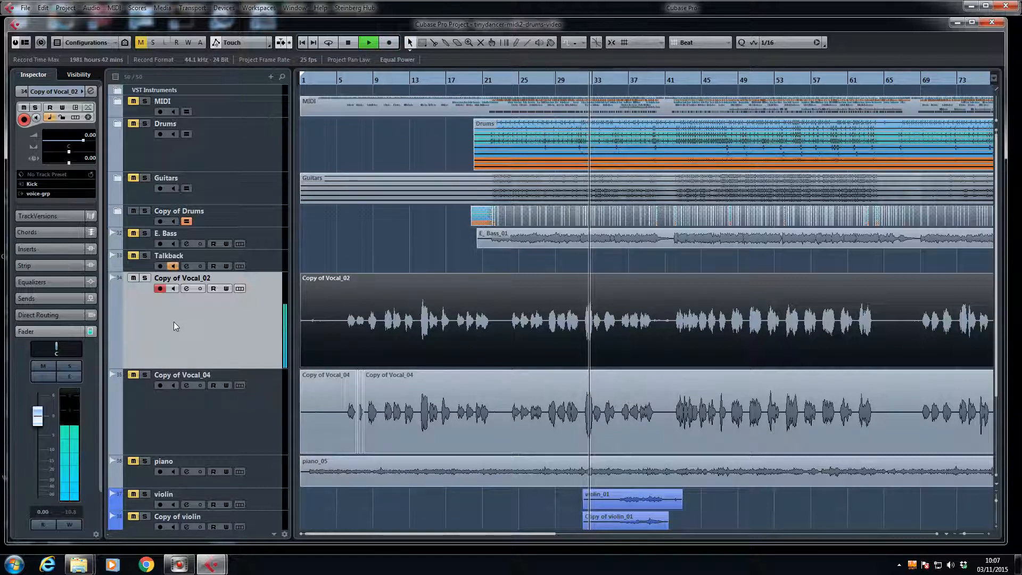
{"action": "key", "text": "g"}
{"action": "key", "text": "g"}
{"action": "key", "text": "g"}
{"action": "key", "text": "g"}
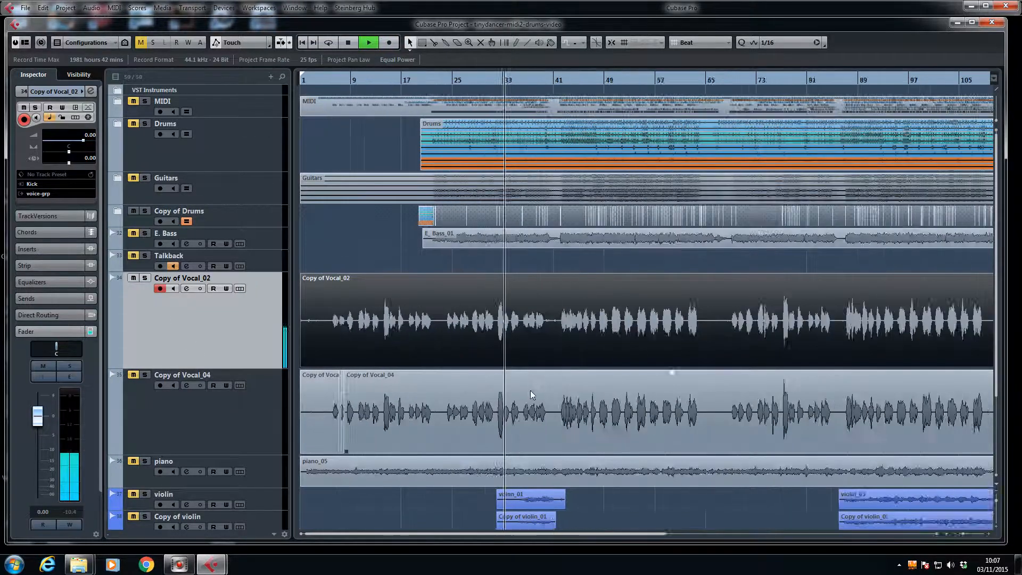
{"action": "key", "text": "h"}
{"action": "key", "text": "h"}
{"action": "key", "text": "h"}
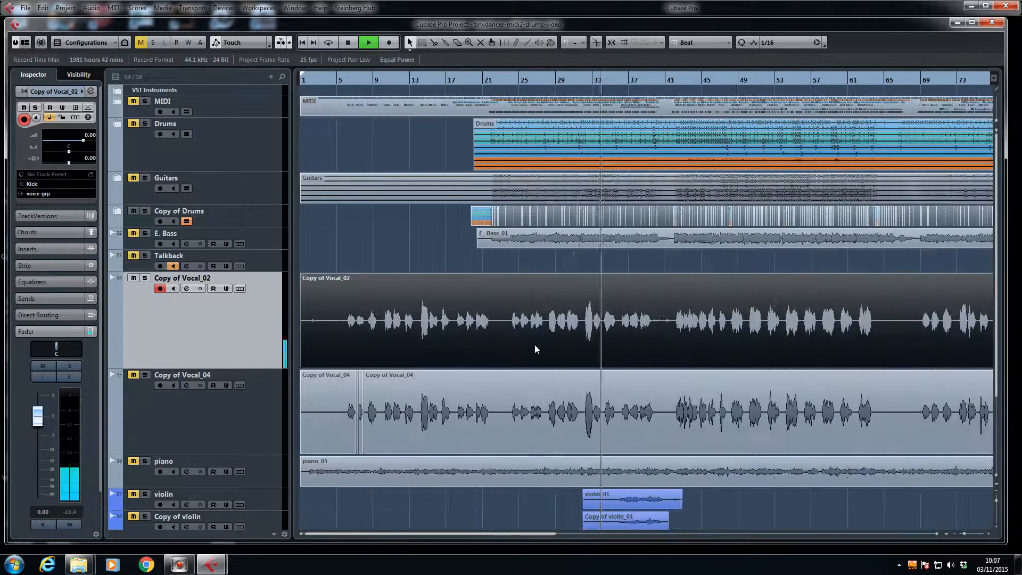
{"action": "key", "text": "space"}
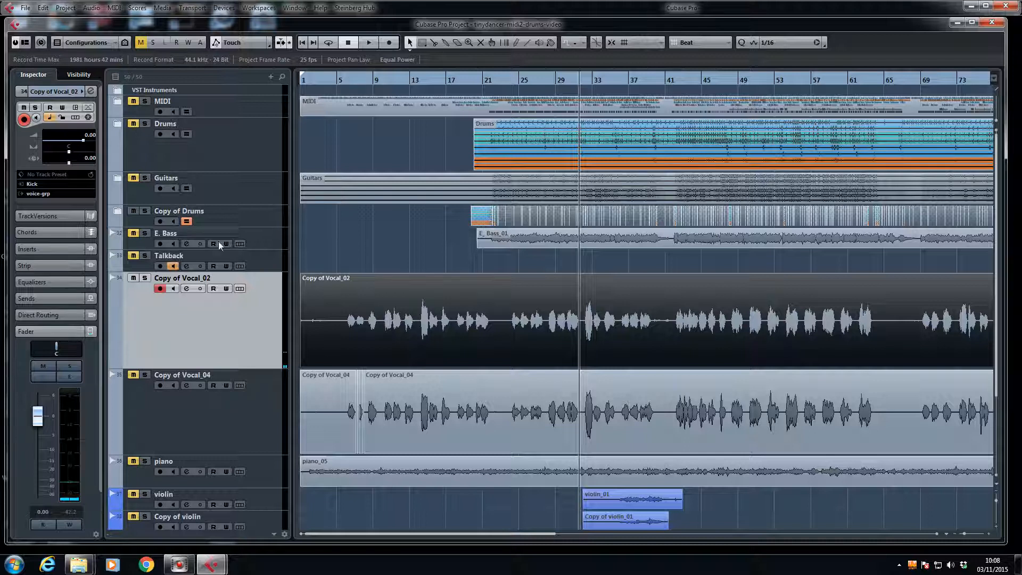
Mute the Copy of Drums folder, open the MixConsole, and start playback of the vocal.
{"action": "left_click", "coordinate": [133, 212]}
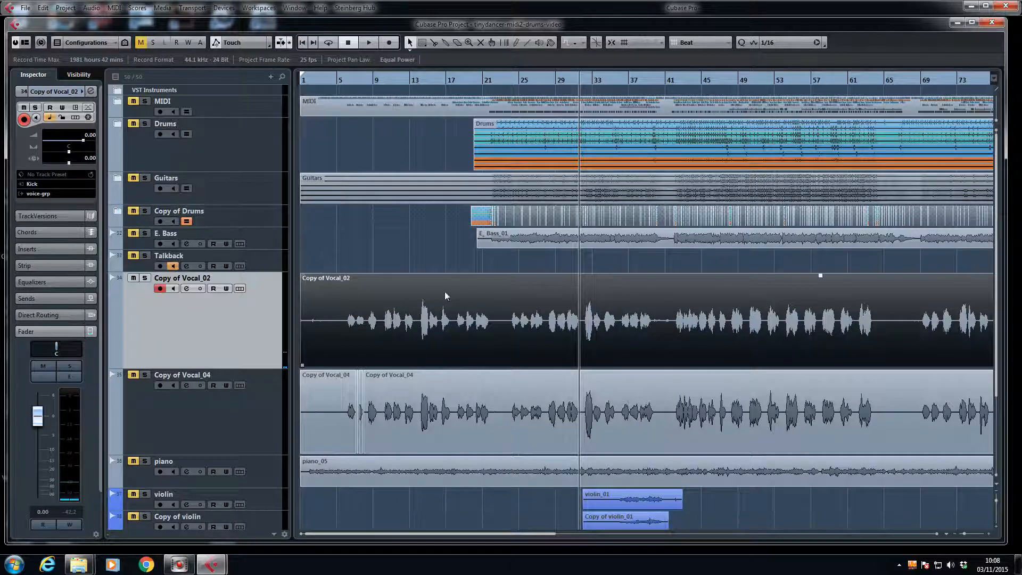
{"action": "key", "text": "F3"}
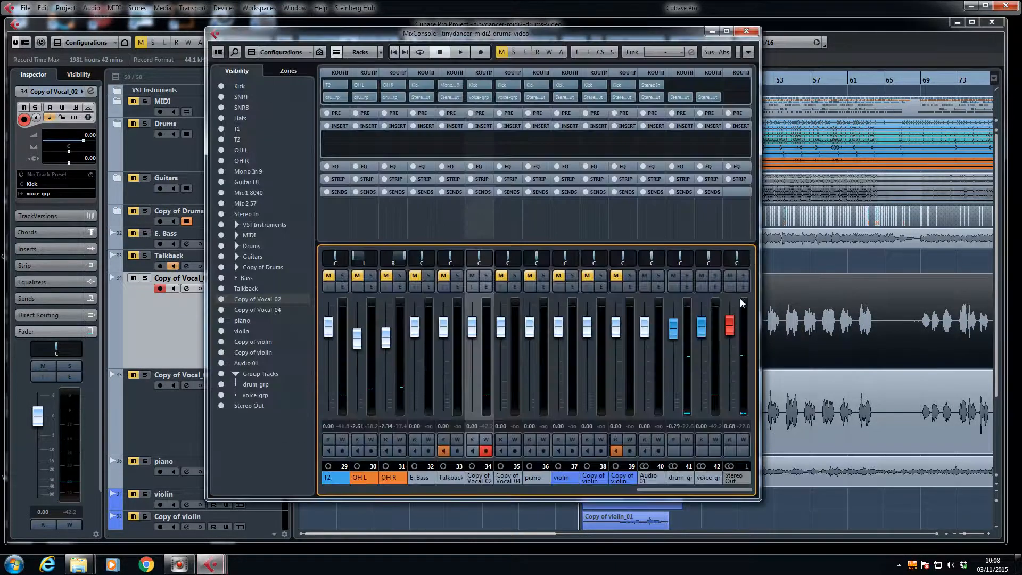
{"action": "key", "text": "space"}
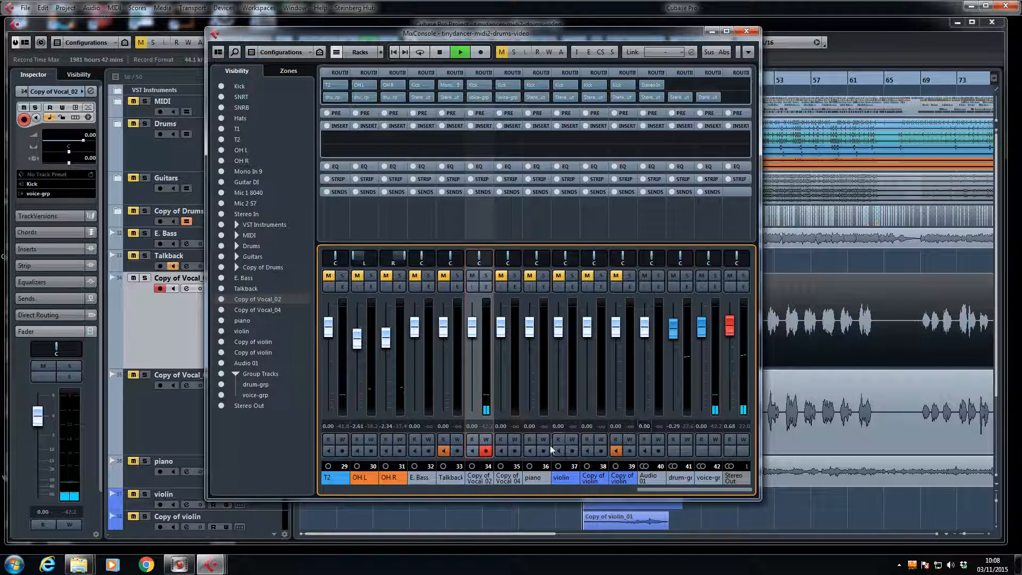
Stop playback and load the Dynamics Compressor into insert slot 2 of the Copy of Vocal_02 channel.
{"action": "key", "text": "space"}
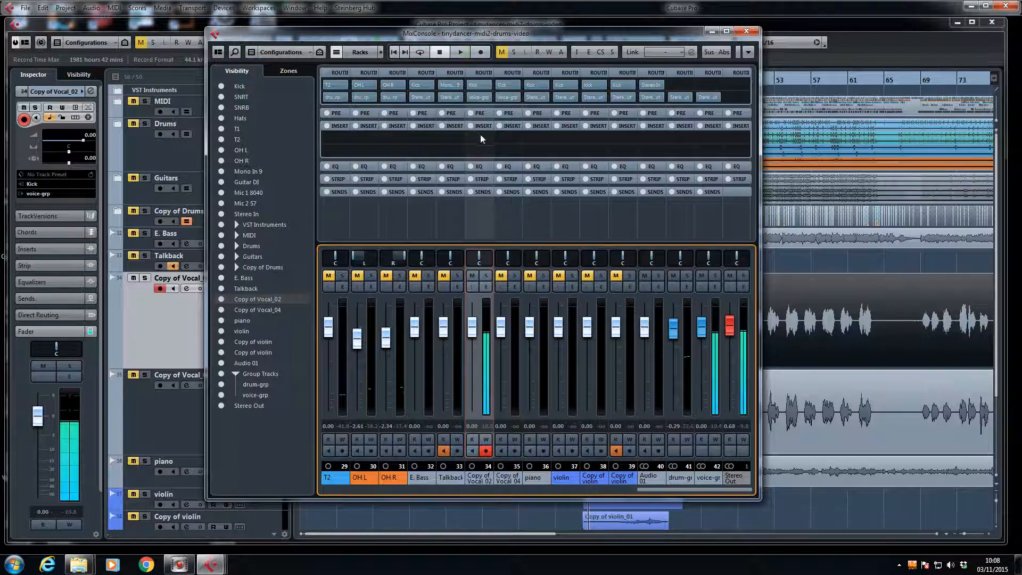
{"action": "left_click", "coordinate": [479, 152]}
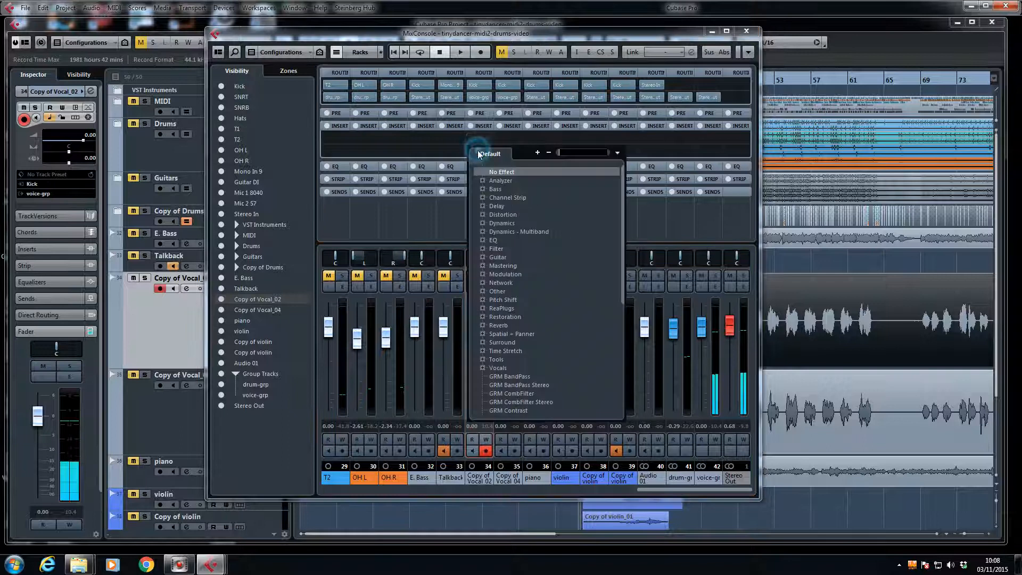
{"action": "left_click", "coordinate": [482, 222]}
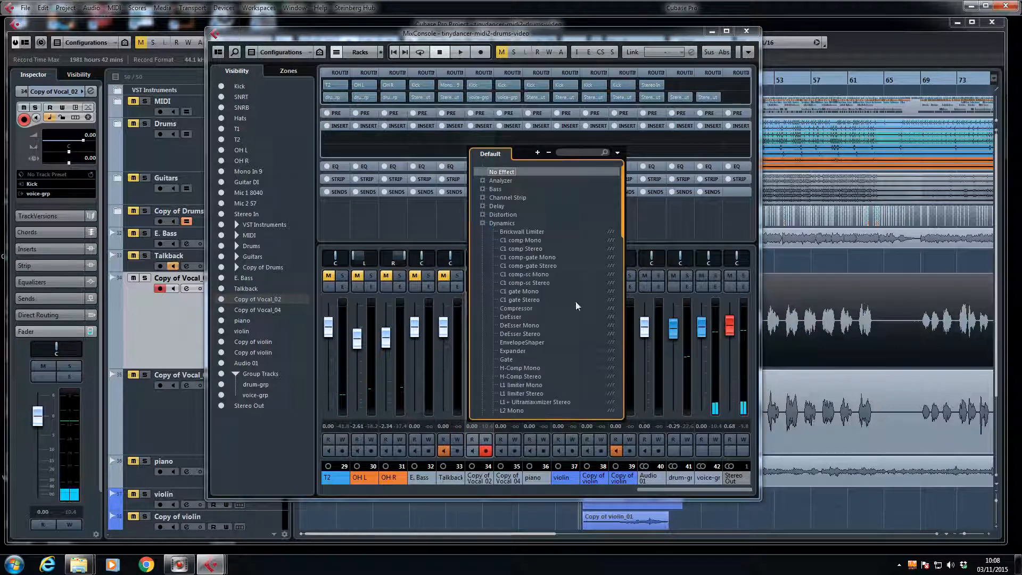
{"action": "left_click", "coordinate": [520, 309]}
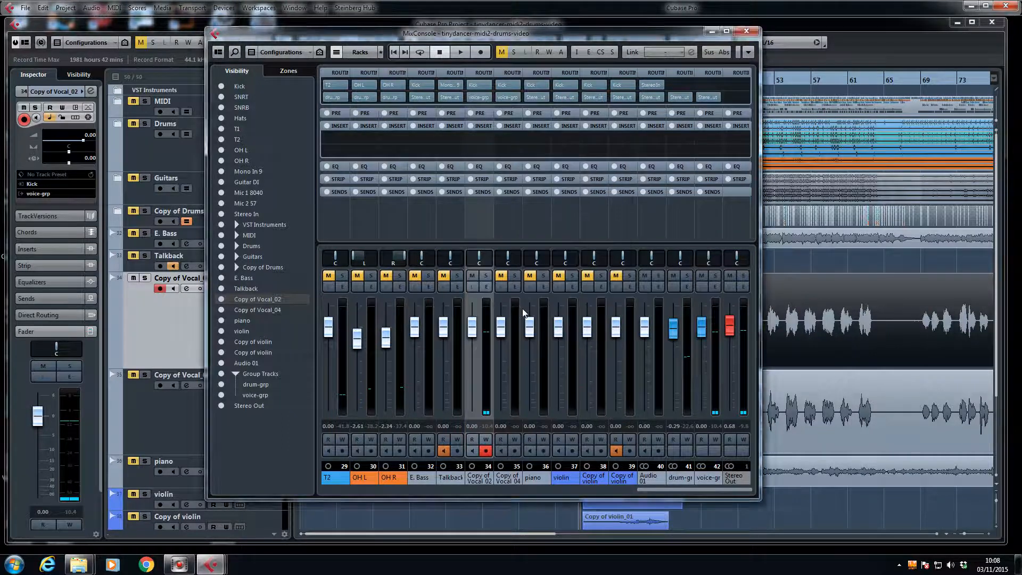
During playback, set the compressor's threshold to -24.0 and ratio to 2.60, then try automatic release and switch it back off.
{"action": "key", "text": "space"}
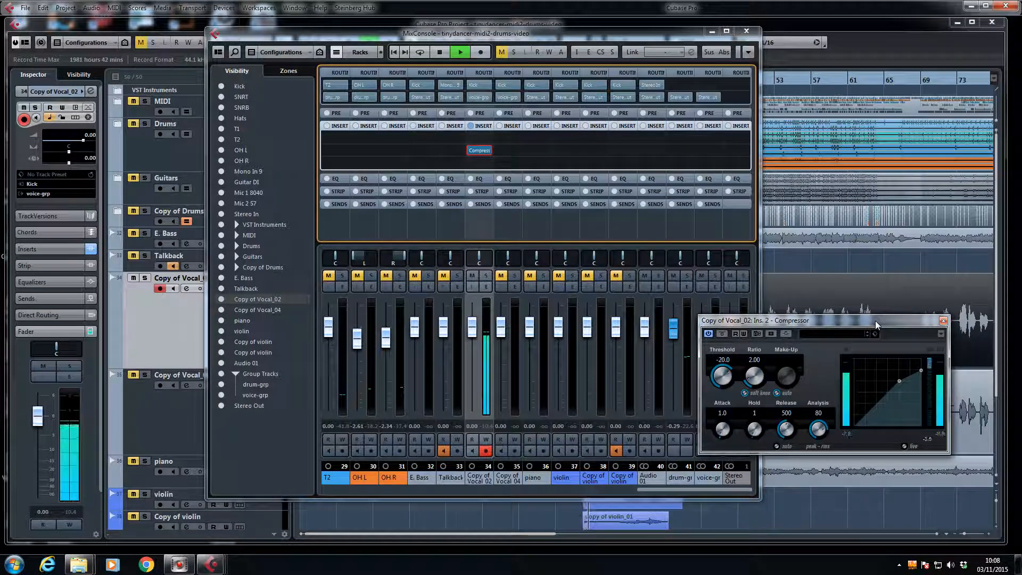
{"action": "left_click", "coordinate": [899, 381]}
{"action": "left_click_drag", "start_coordinate": [899, 381], "coordinate": [922, 378]}
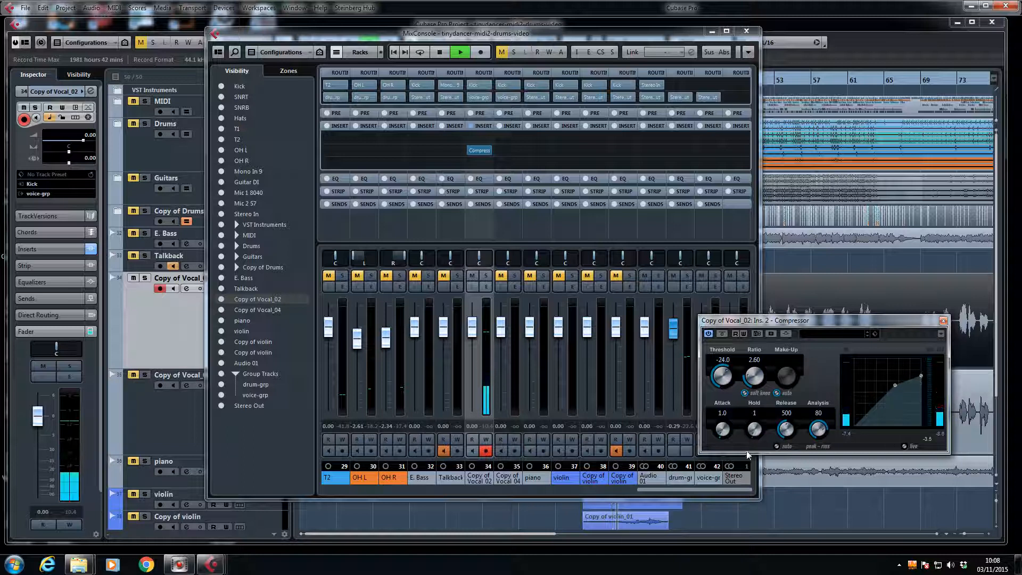
{"action": "left_click", "coordinate": [778, 447]}
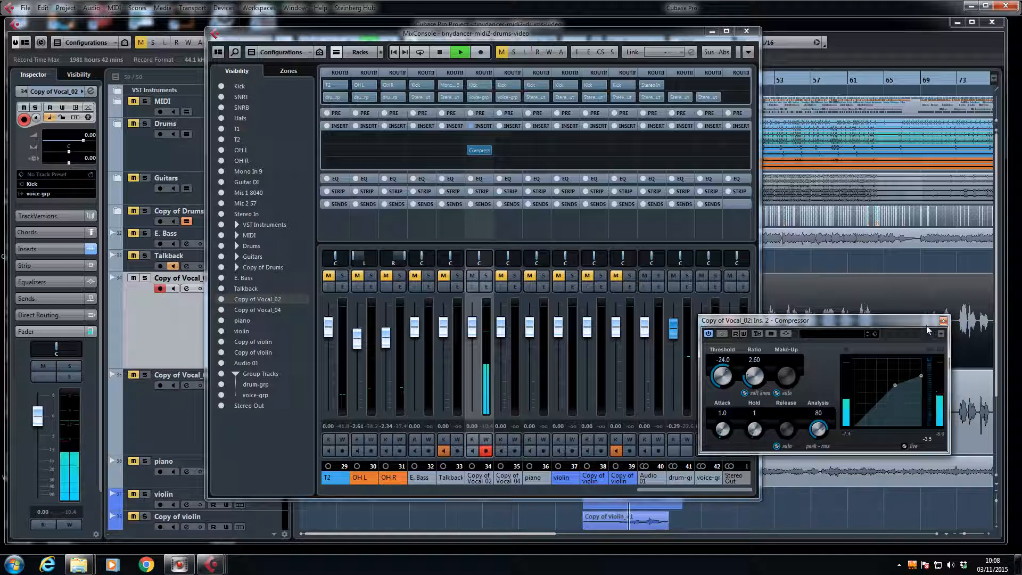
{"action": "left_click", "coordinate": [776, 446]}
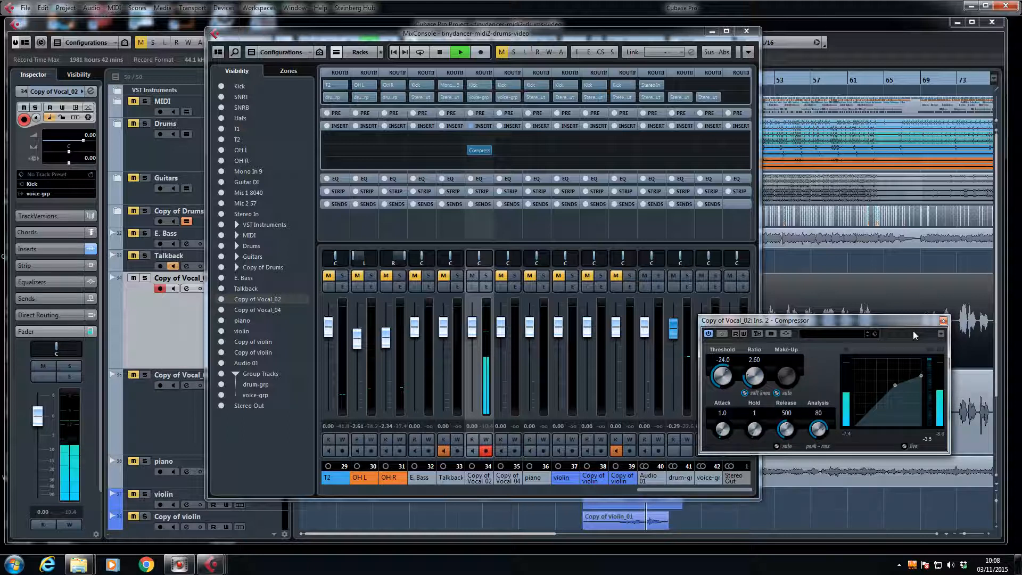
Stop playback and close the compressor window and the MixConsole to return to the arrangement.
{"action": "key", "text": "space"}
{"action": "left_click", "coordinate": [943, 321]}
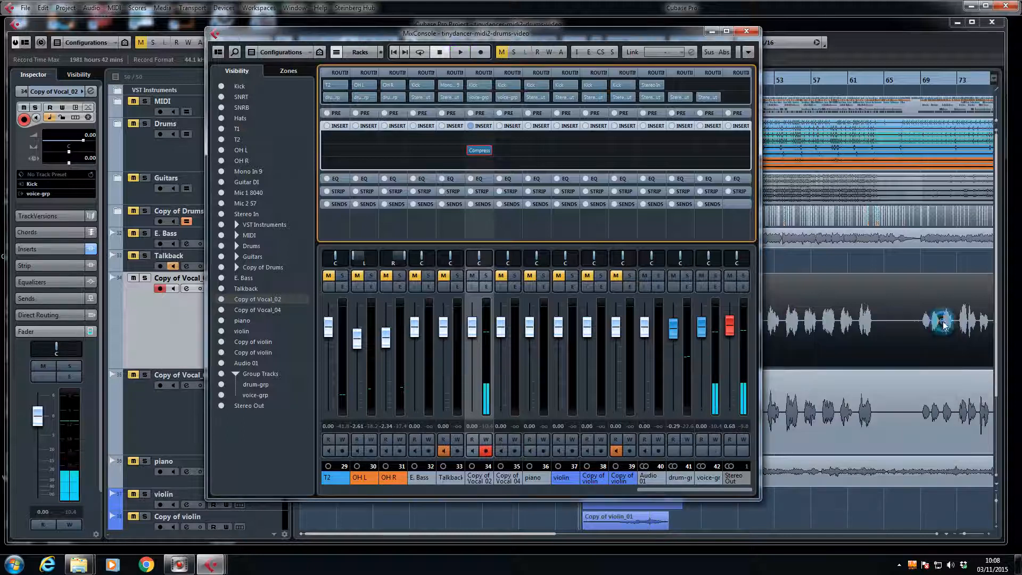
{"action": "left_click", "coordinate": [745, 31]}
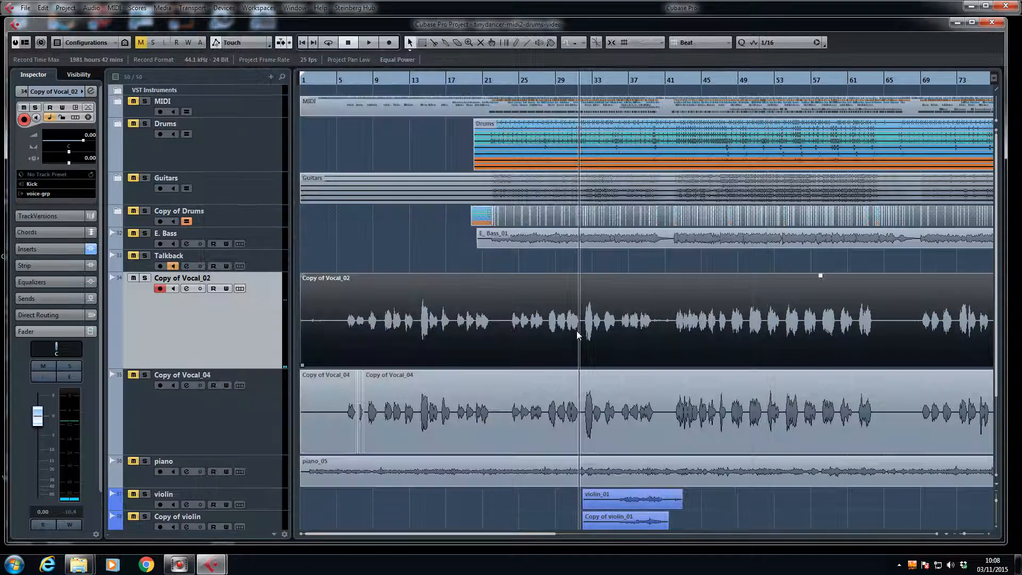